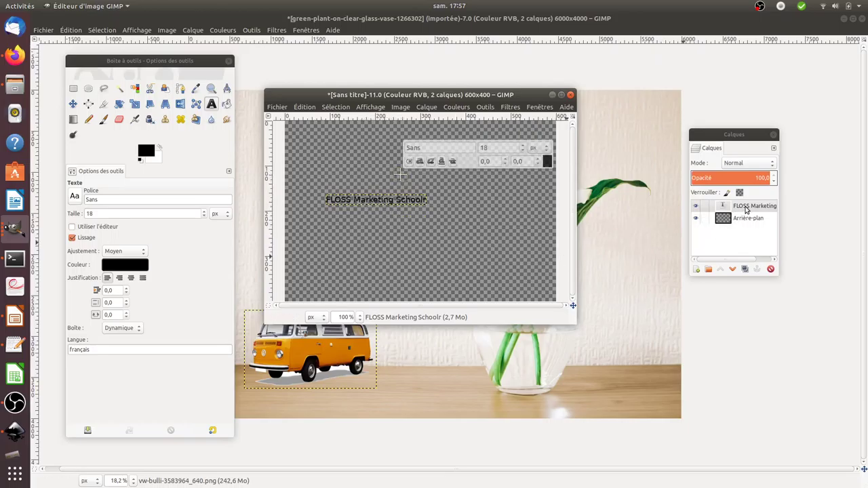
- Merge the 'FLOSS Marketing Schoolr' text layer down into the transparent background layer
click(745, 208)
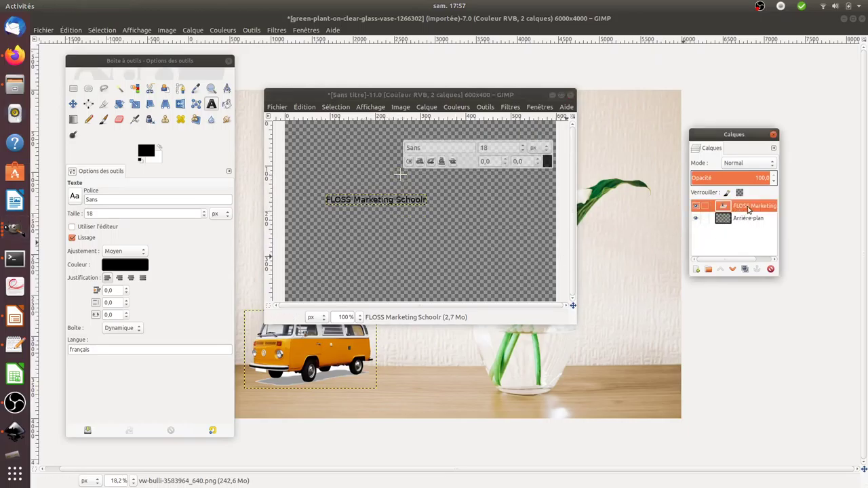
right_click(749, 210)
click(655, 83)
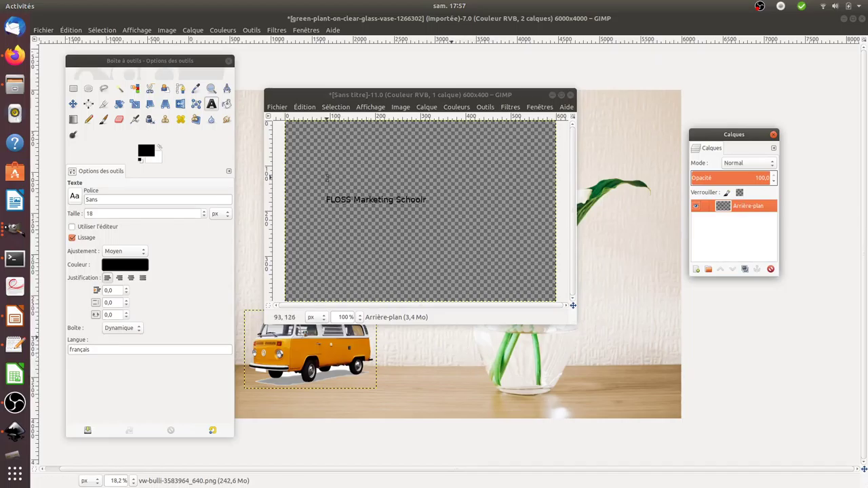
click(284, 111)
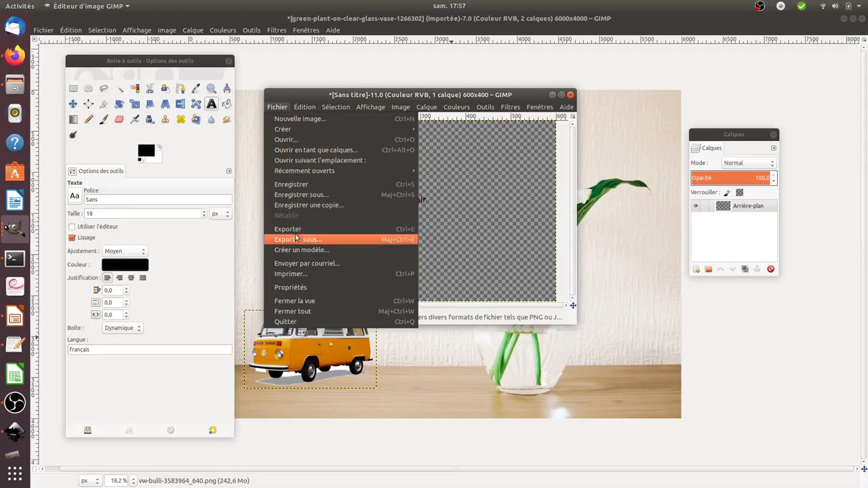
- Export the text image as title.png to Téléchargements, then close it, discarding changes
click(296, 238)
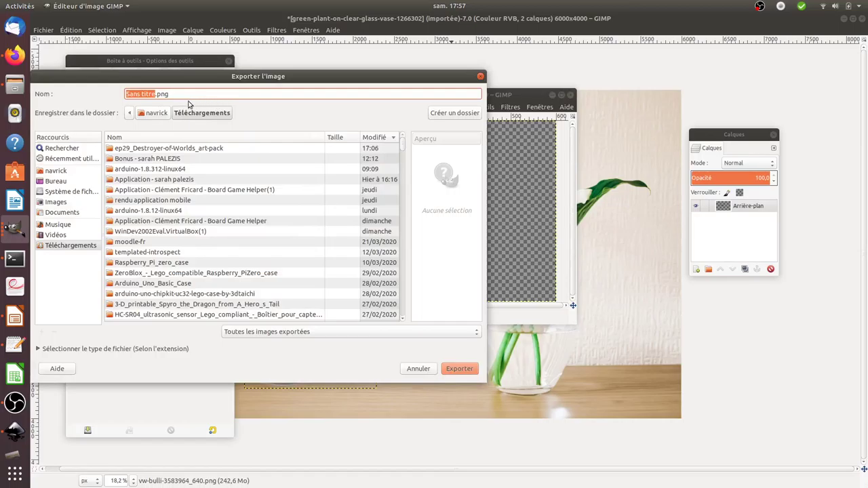
click(155, 94)
key(BackSpace)
key(BackSpace)
key(BackSpace)
key(BackSpace)
key(BackSpace)
key(BackSpace)
key(BackSpace)
key(BackSpace)
key(BackSpace)
key(BackSpace)
text(title)
key(Return)
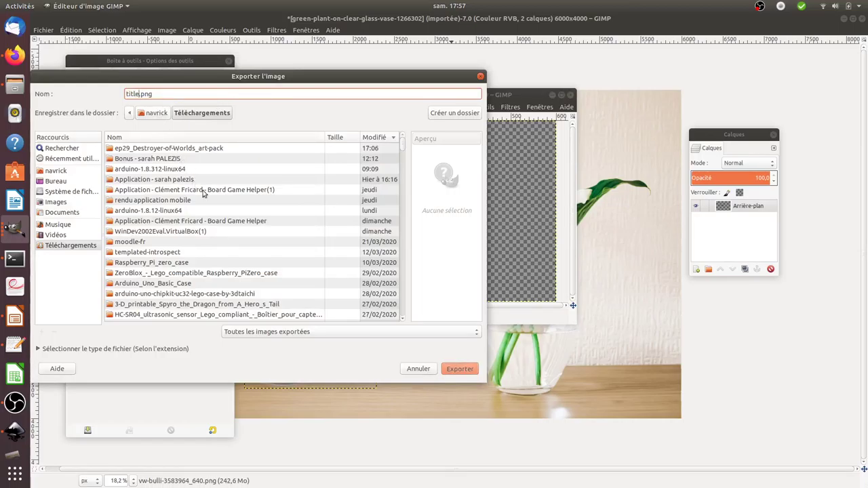
drag(248, 123, 237, 143)
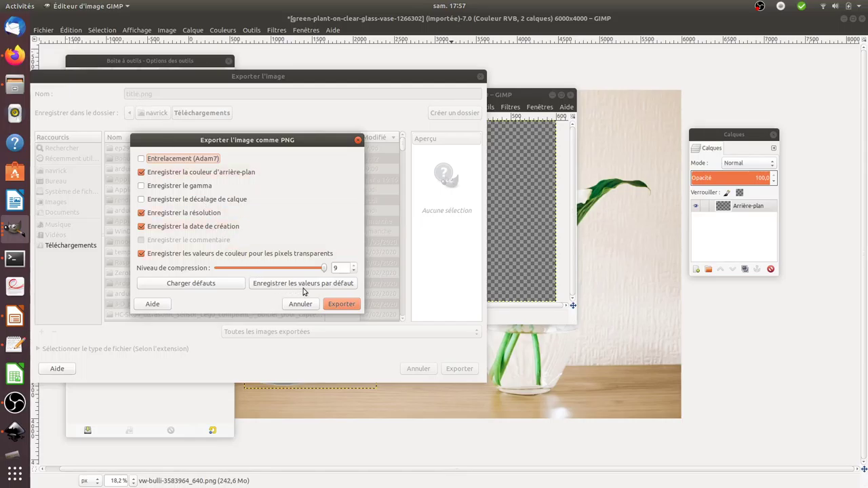
click(339, 304)
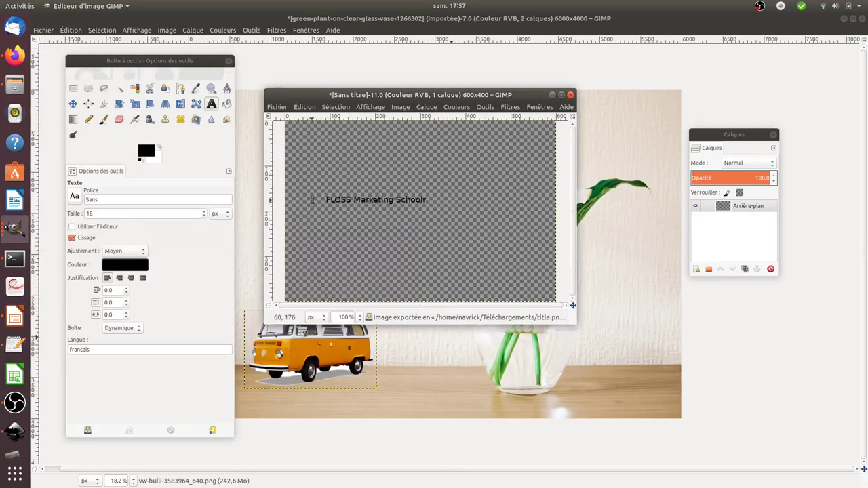
click(570, 95)
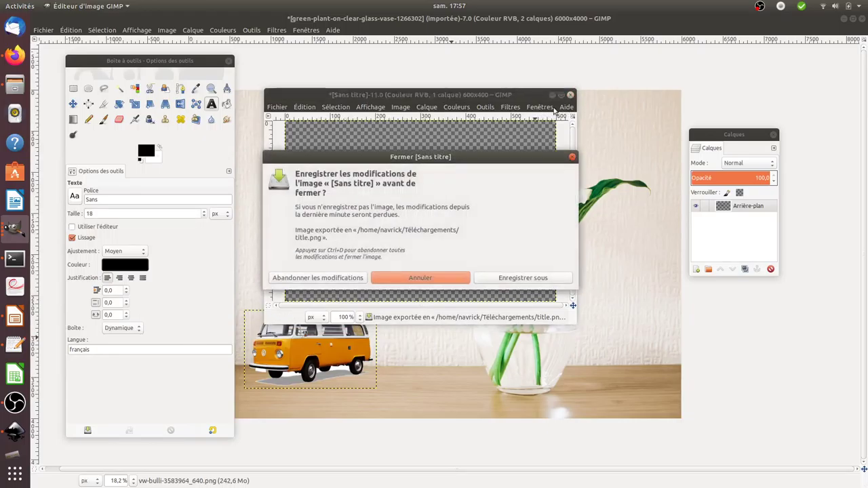
click(348, 277)
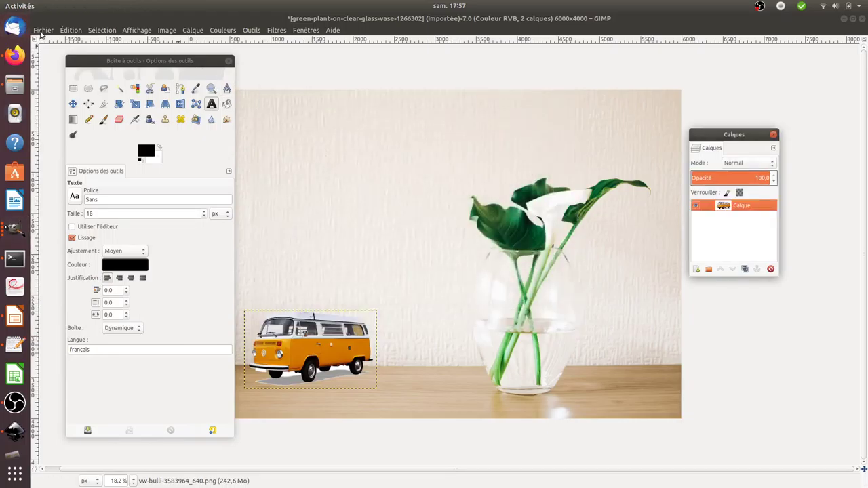
- Open title.png as a layer in the vase composition and zoom in on it
click(42, 30)
click(101, 73)
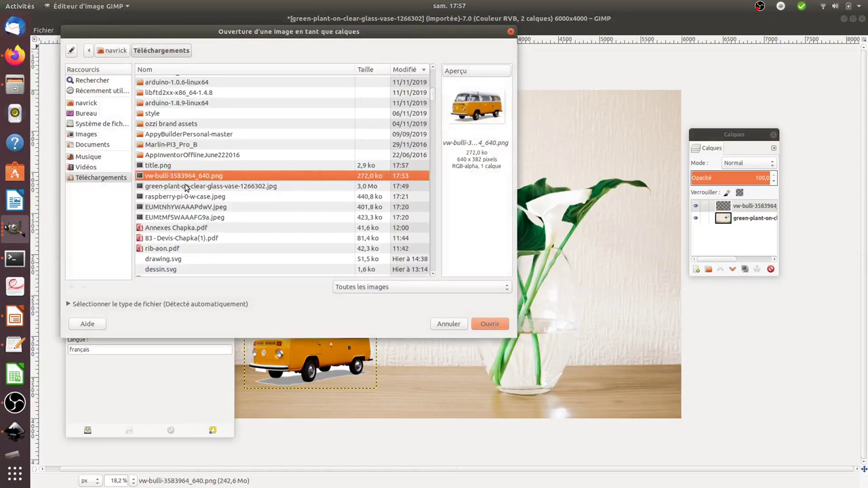
click(182, 166)
click(488, 324)
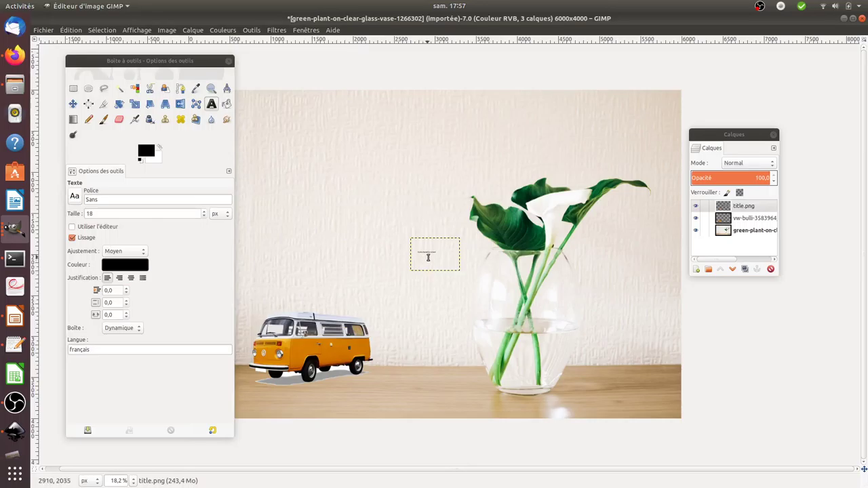
key(z)
key(1)
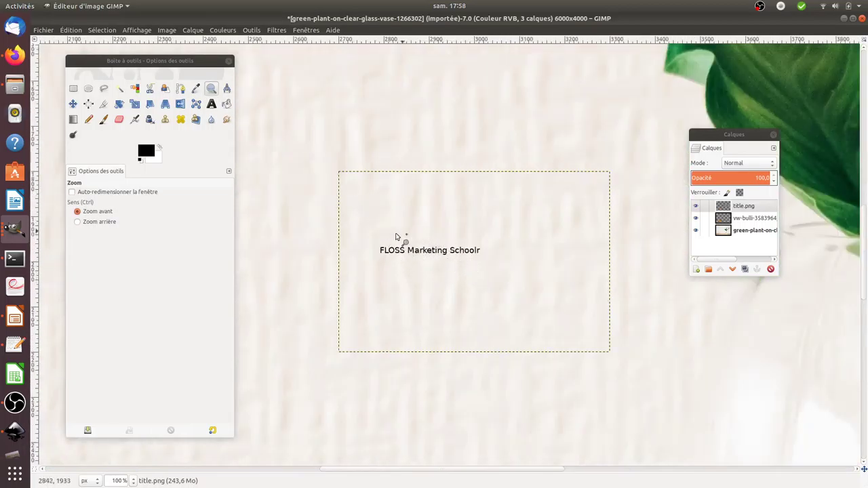
- Move the title layer up and left, then undo the move and import
key(m)
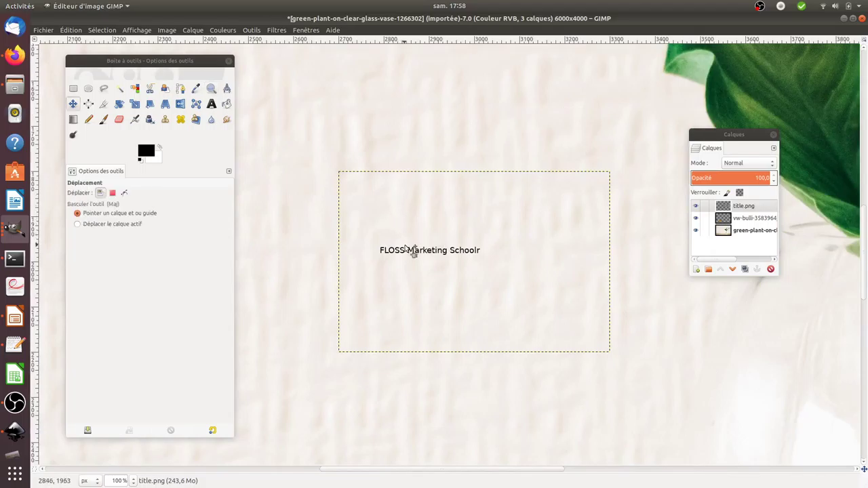
drag(418, 252, 366, 196)
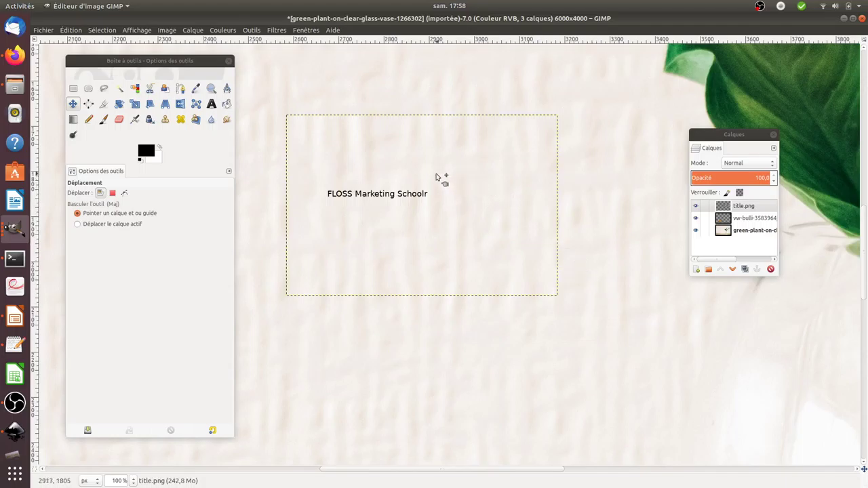
key(alt)
key(ctrl+z)
key(ctrl+z)
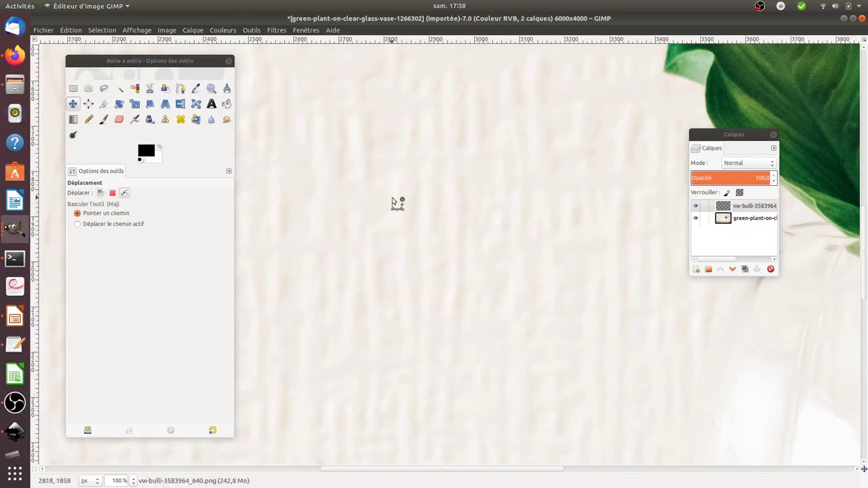
- Create a new 600×400 image with a transparent background fill
click(35, 32)
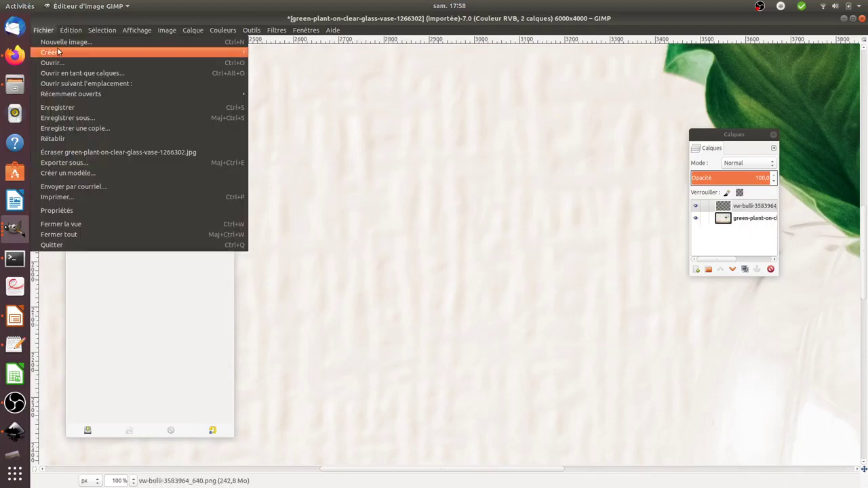
click(51, 41)
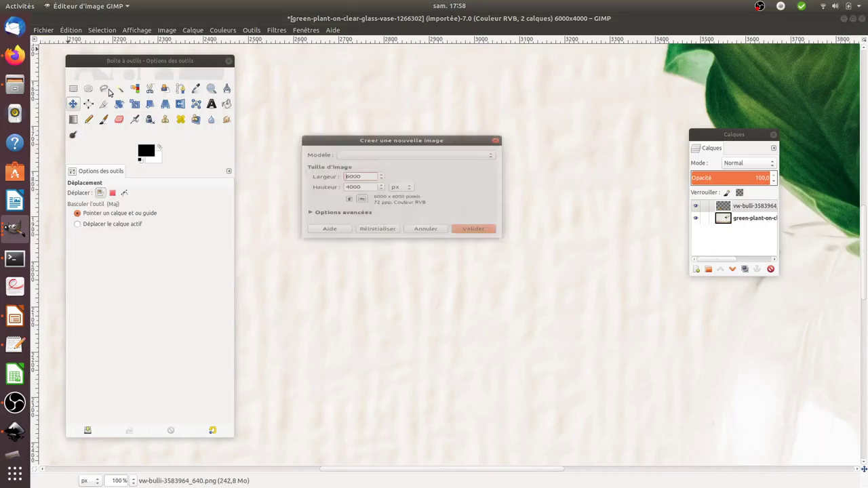
click(364, 188)
key(BackSpace)
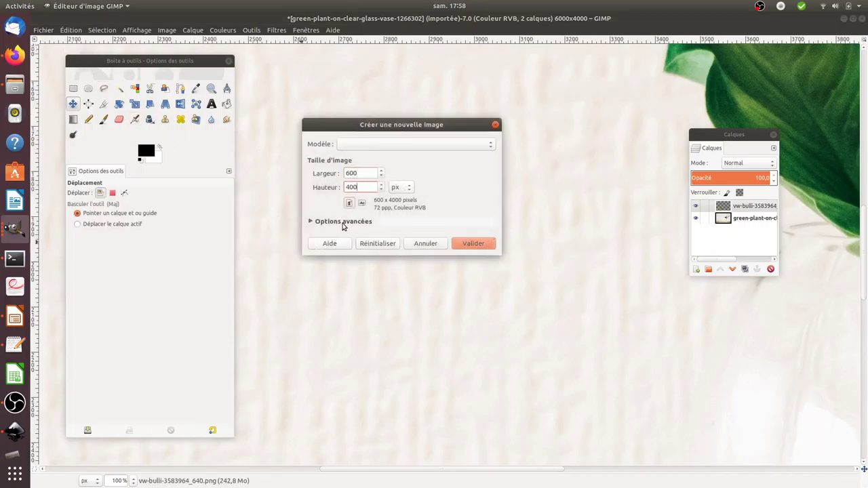
click(357, 223)
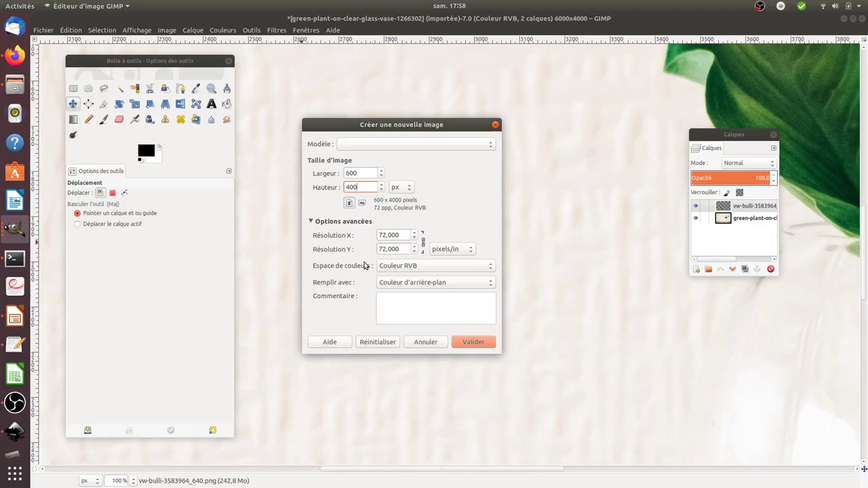
click(397, 284)
click(401, 306)
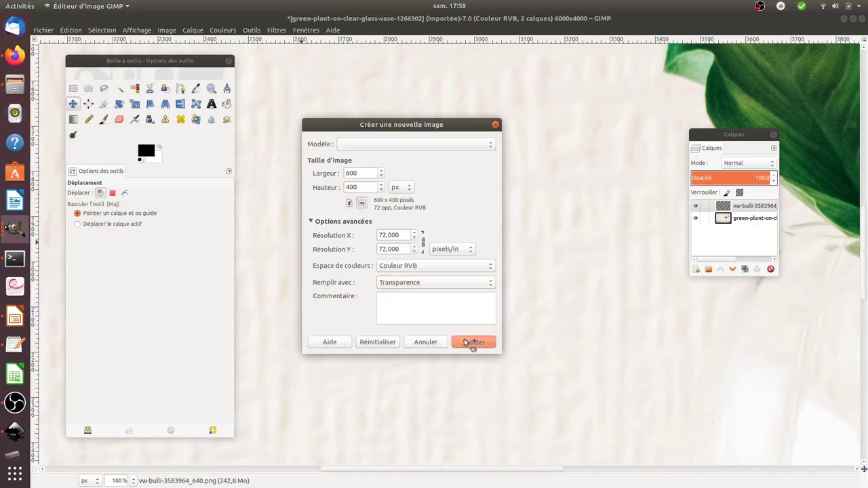
click(472, 343)
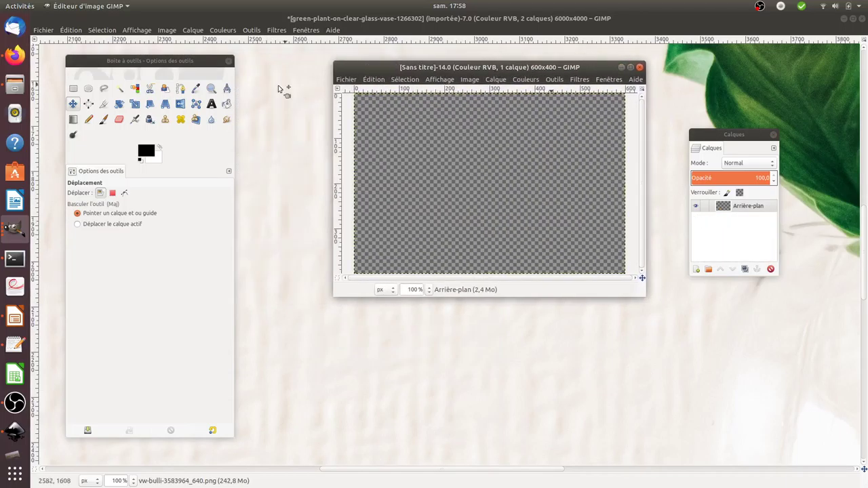
- Type 'Hey you' in a text box, then delete it and discard the leftover text layer
click(212, 104)
click(447, 176)
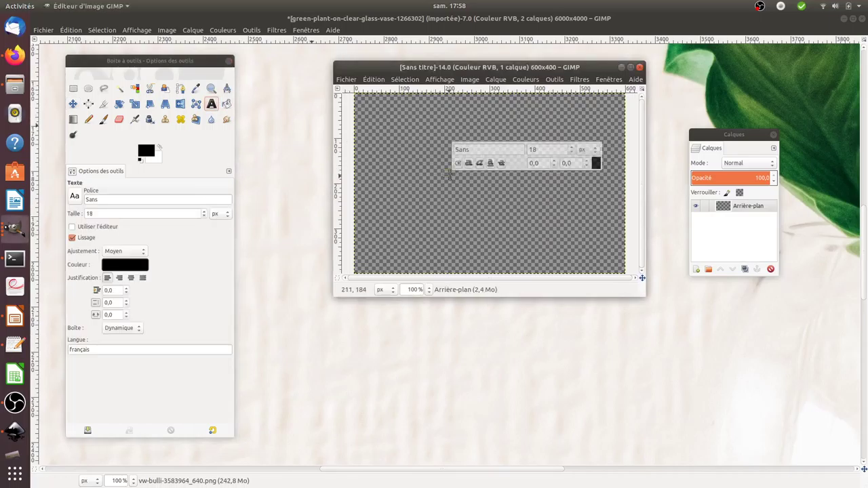
text(Hey you)
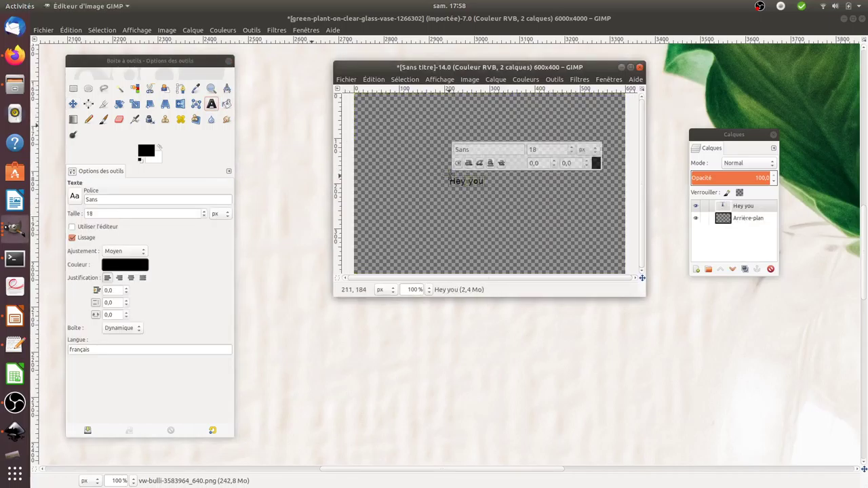
drag(484, 181, 453, 181)
key(BackSpace)
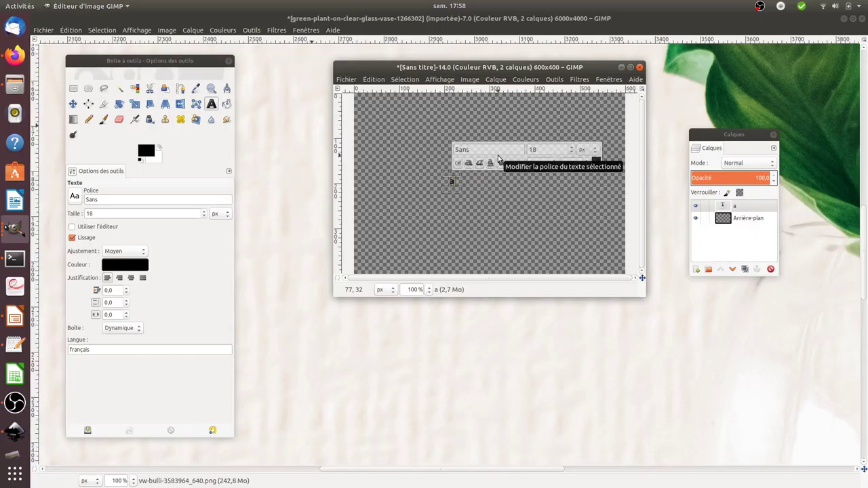
key(BackSpace)
key(Escape)
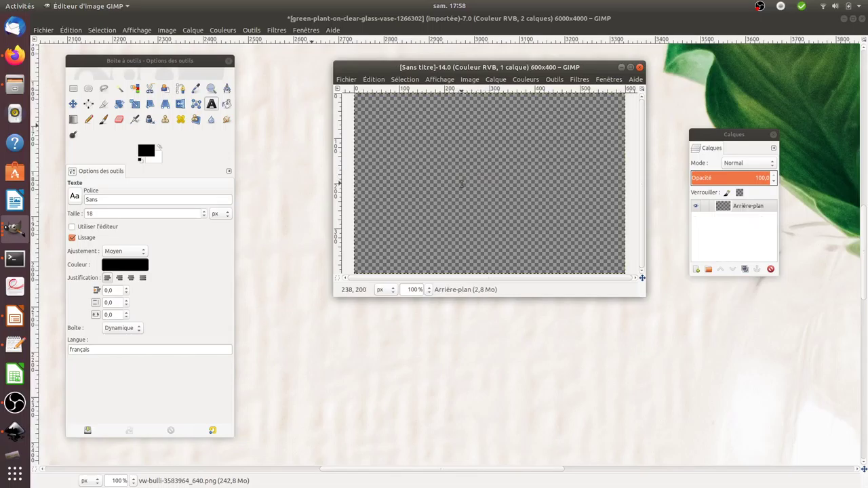
- Type 'Hey you' in a fresh text box and enlarge it to size 84
click(462, 183)
text(Hey you)
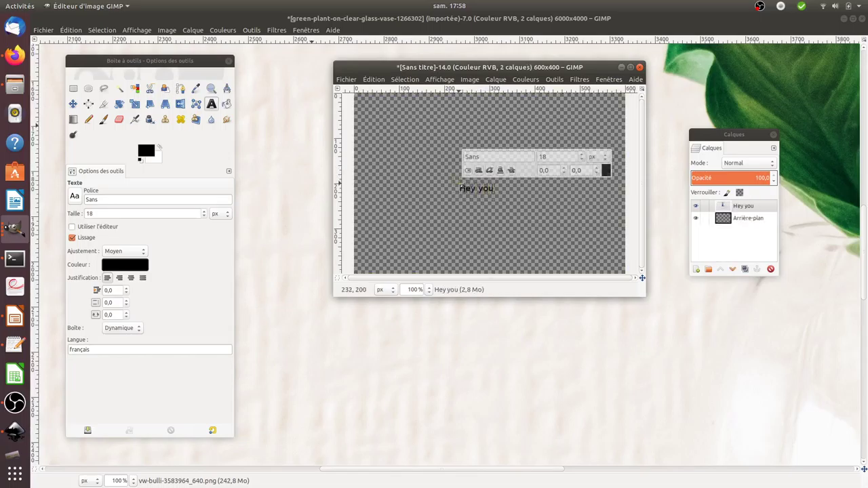
key(ctrl+a)
scroll(581, 157, up, 20)
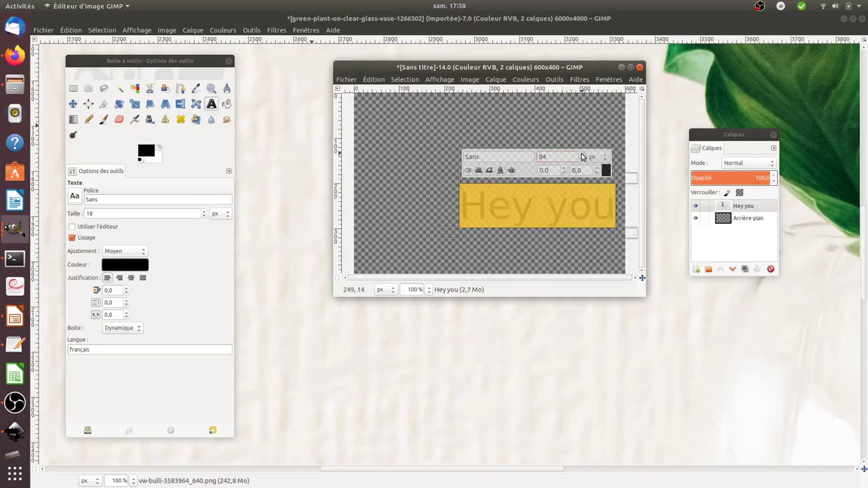
click(346, 79)
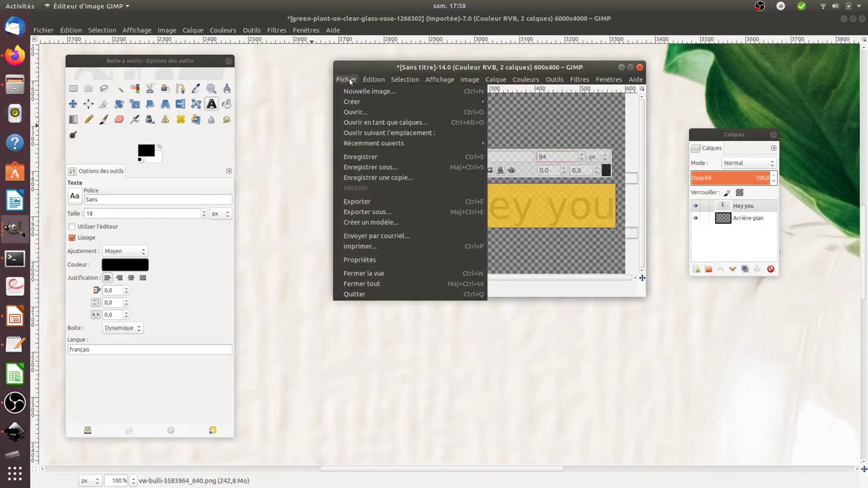
- Export the Hey you image as Sans titre.jpeg at JPEG quality 90
click(371, 211)
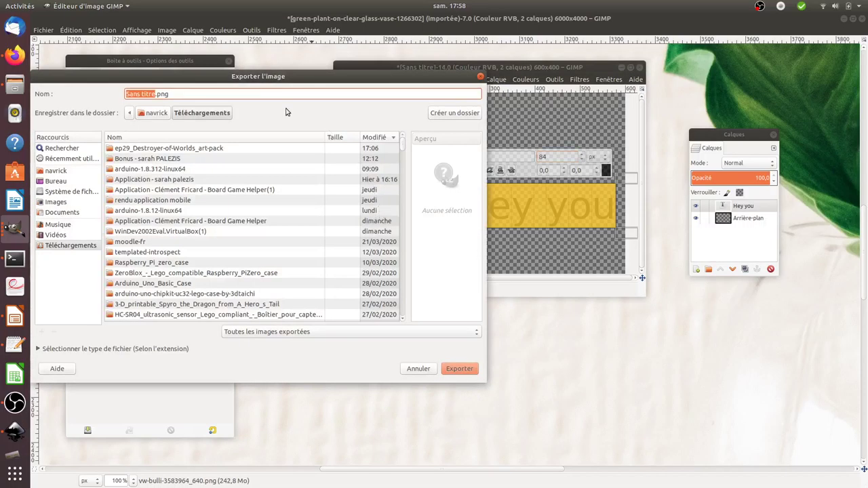
click(171, 91)
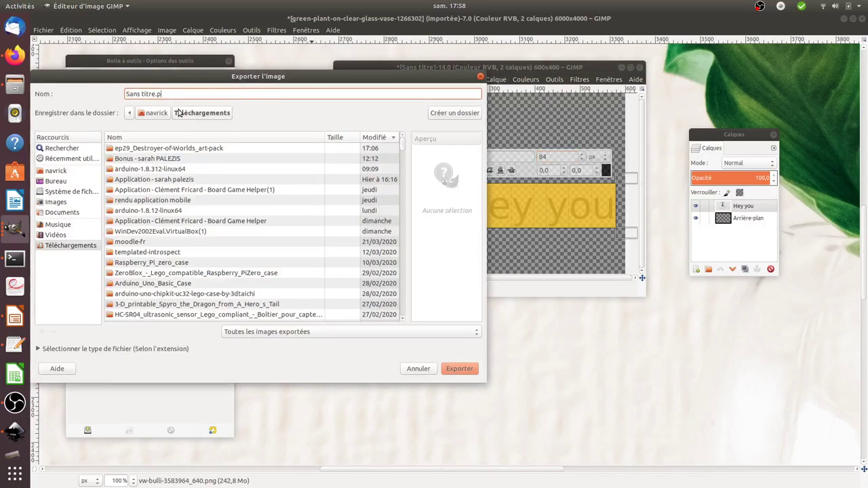
text(jpeg)
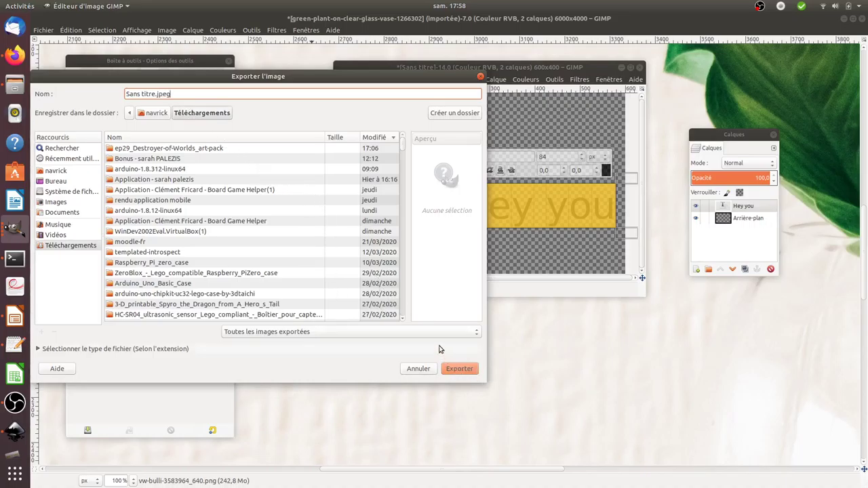
click(453, 367)
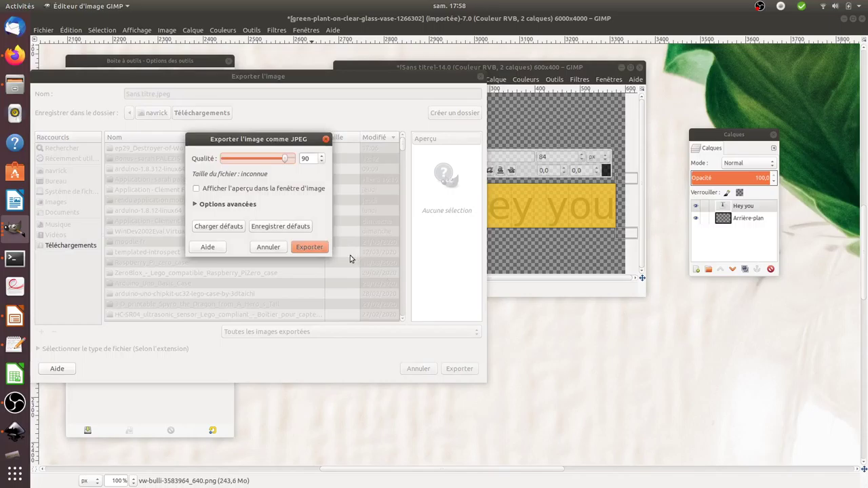
click(310, 247)
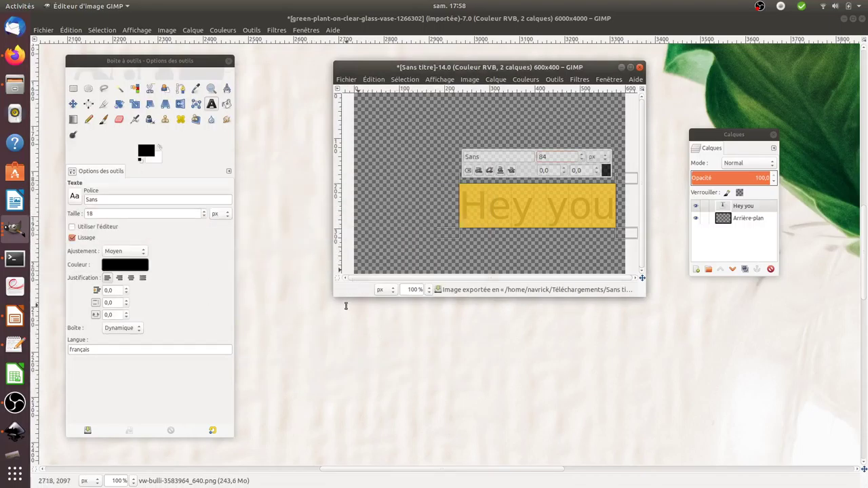
click(290, 243)
- Undo the stray 'r' text layer added to the vase composite
text(r)
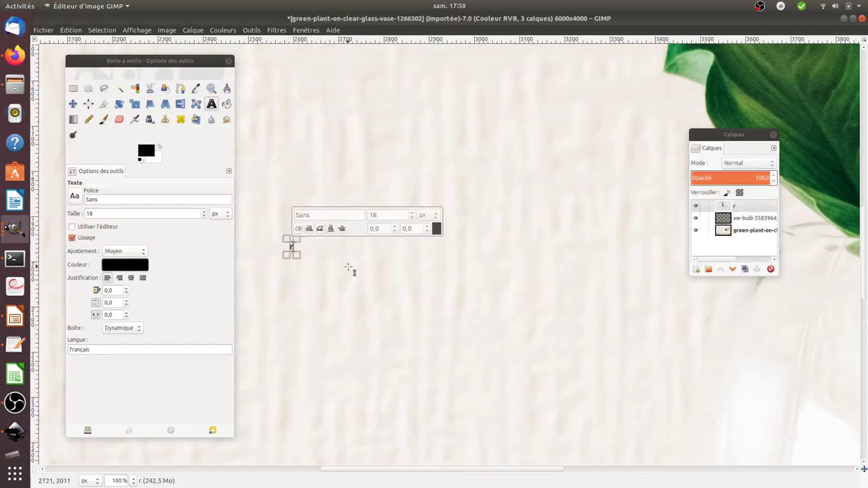
click(349, 265)
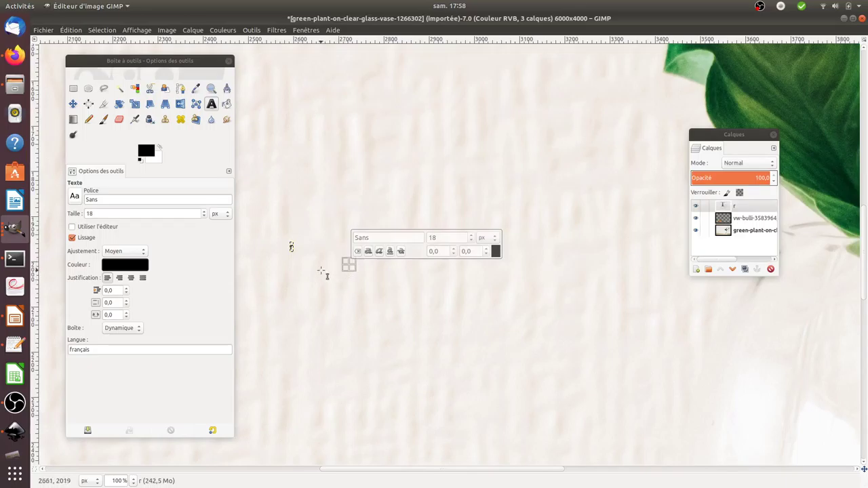
key(ctrl+z)
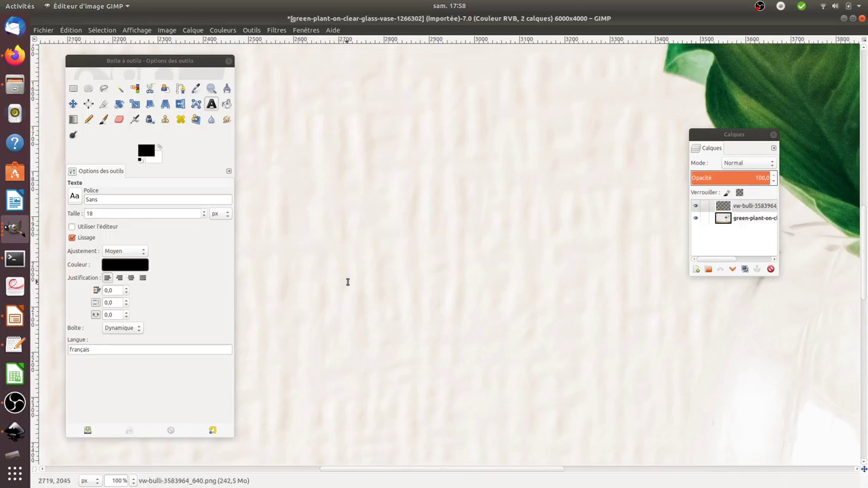
key(z)
scroll(348, 271, down, 5)
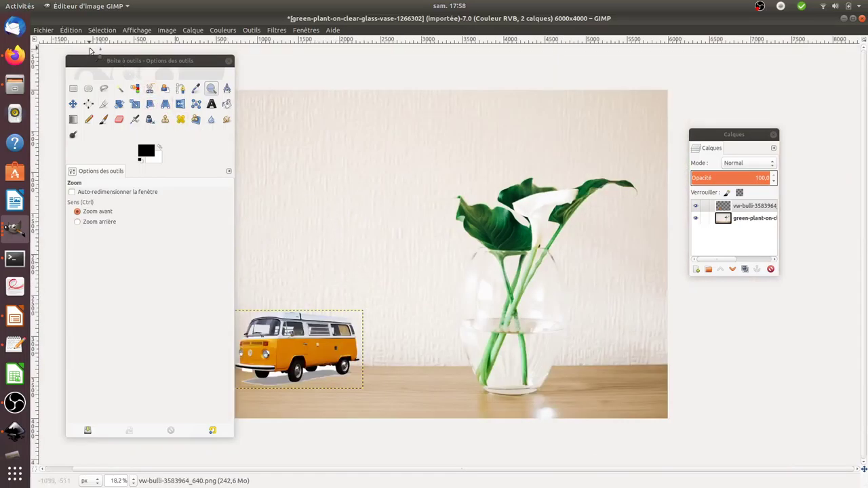
- Open Sans titre.jpeg as a layer over the vase photo and zoom in on it
click(42, 30)
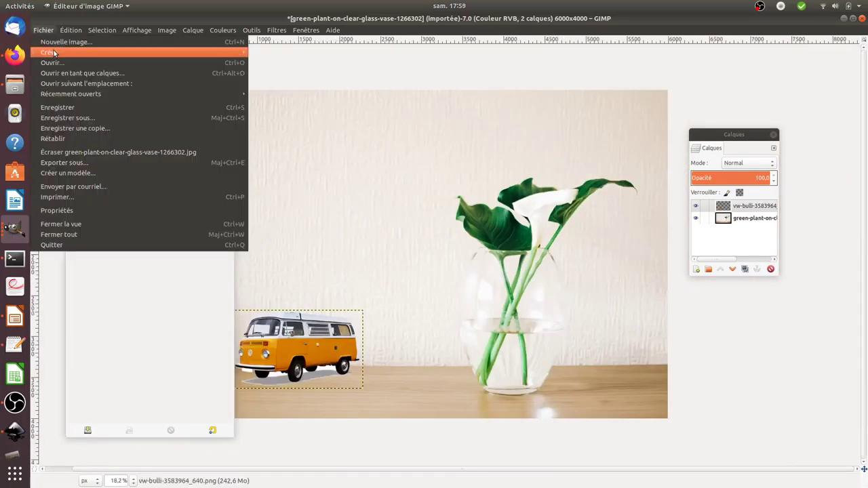
click(64, 69)
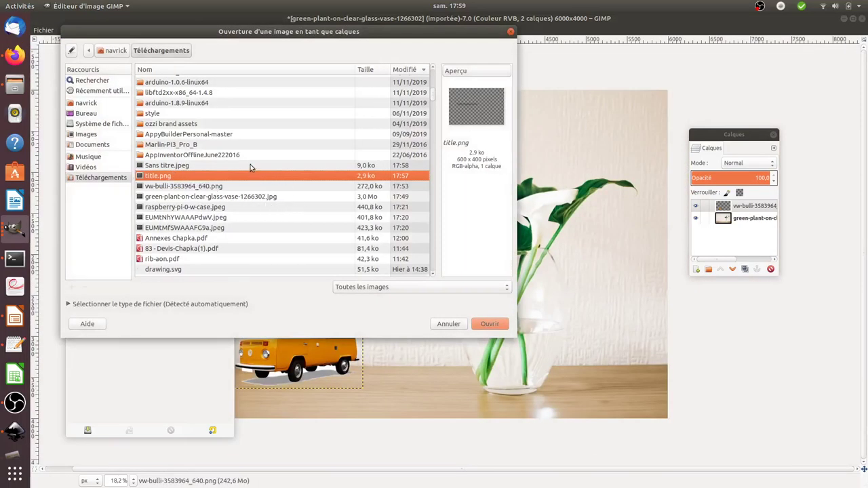
click(250, 166)
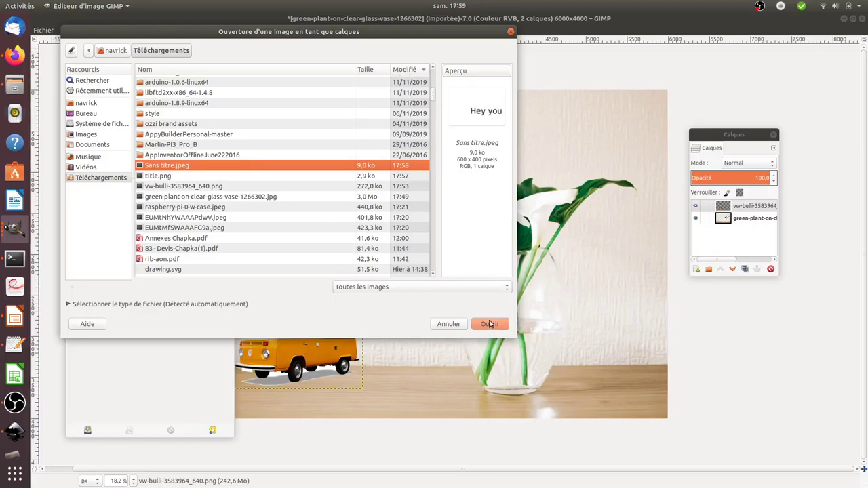
click(489, 323)
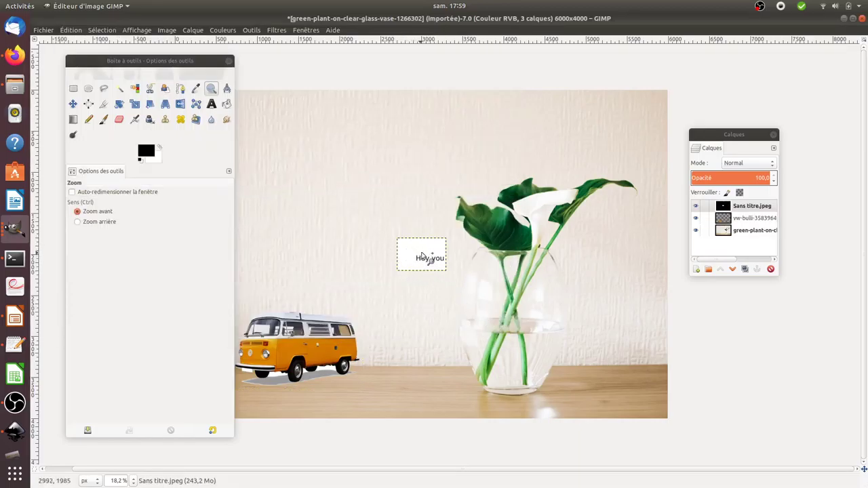
click(421, 259)
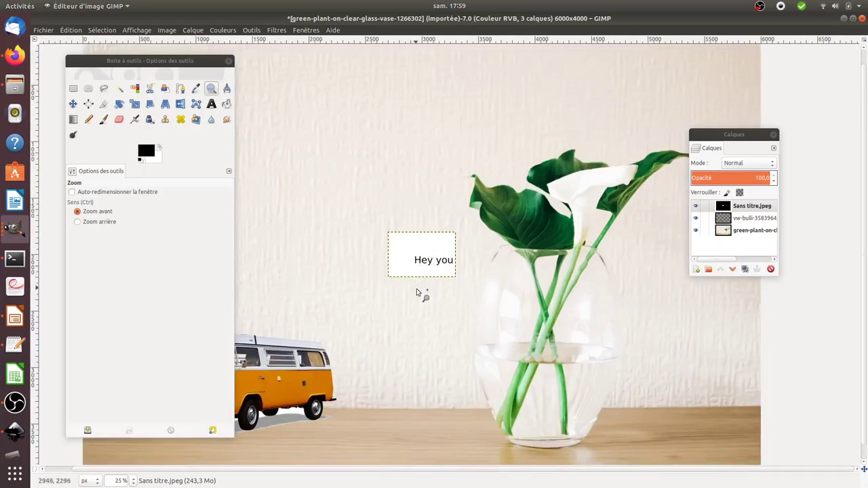
- Delete the Sans titre.jpeg layer from the Layers panel
click(750, 206)
click(771, 269)
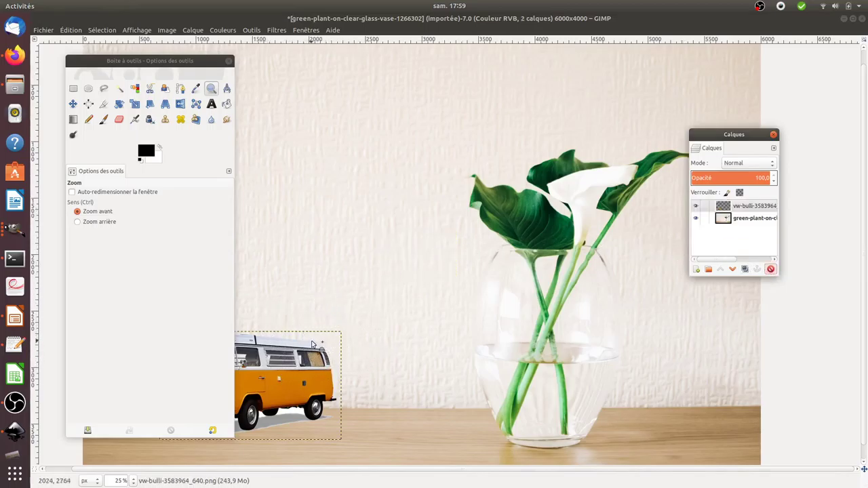
click(15, 54)
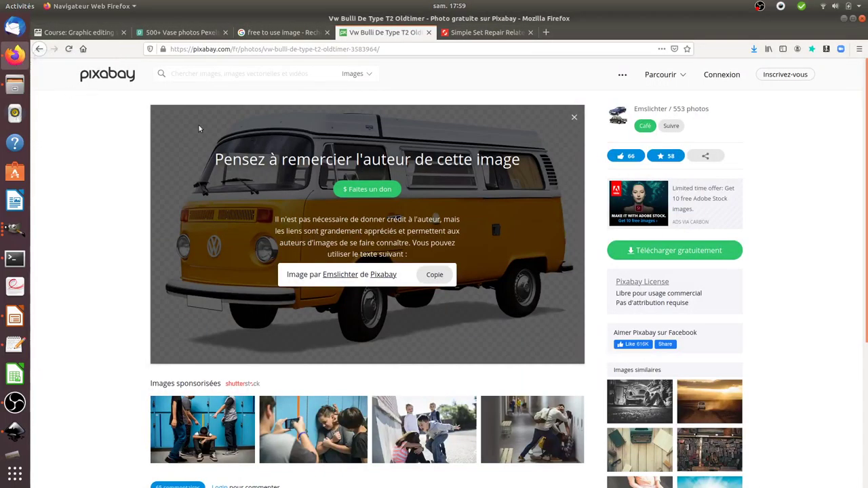
- Download the orange van PNG from Pixabay and open it in the image viewer
click(575, 116)
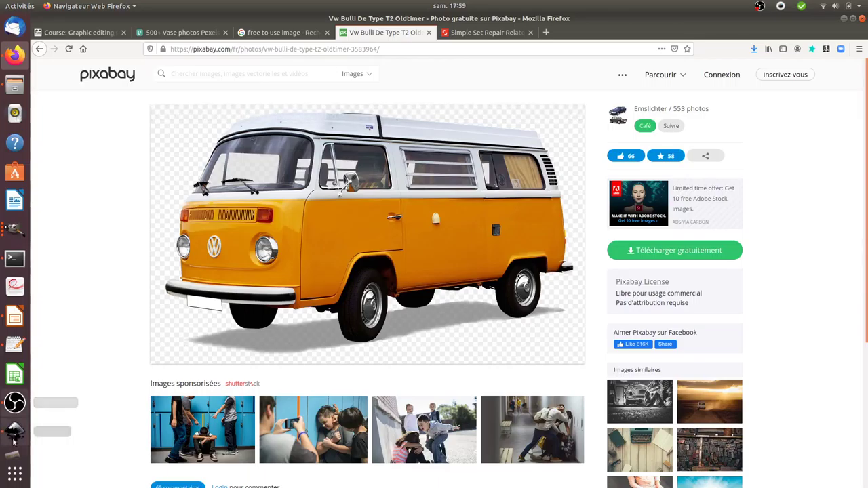
click(19, 216)
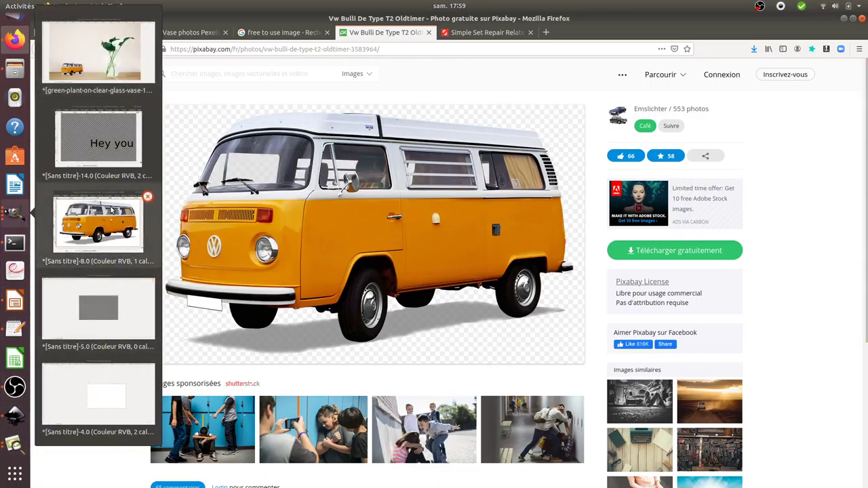
click(634, 259)
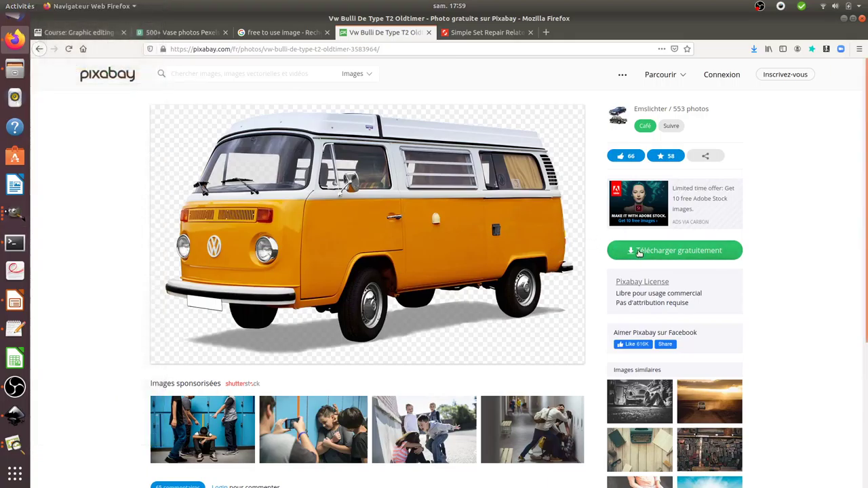
click(634, 254)
click(643, 339)
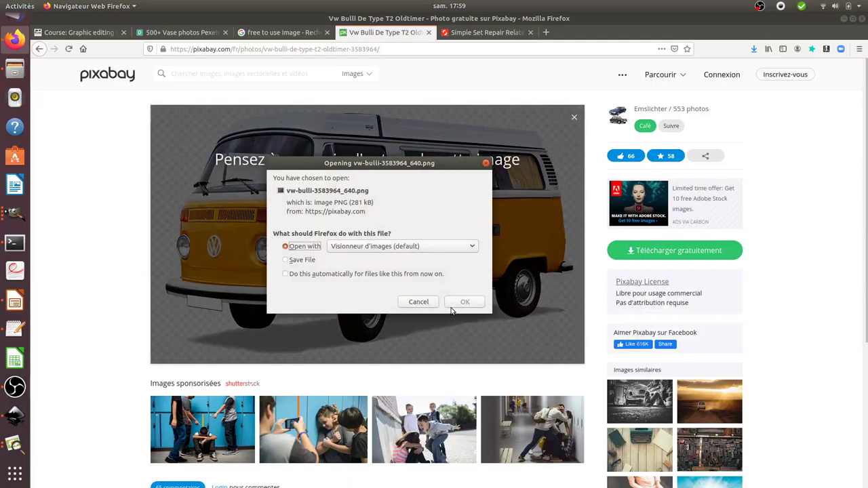
click(464, 303)
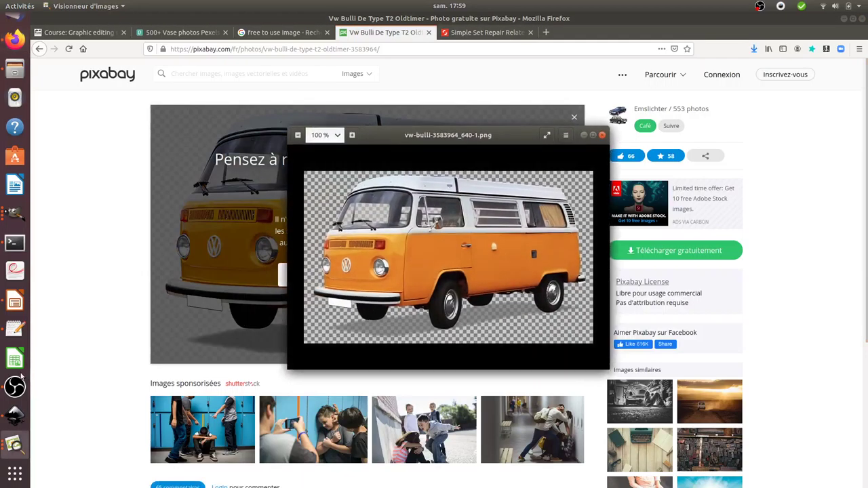
click(15, 213)
click(98, 68)
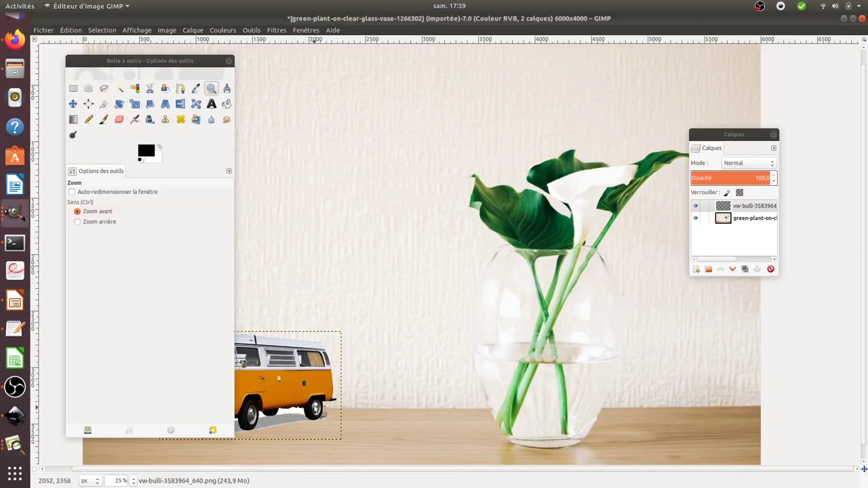
click(753, 206)
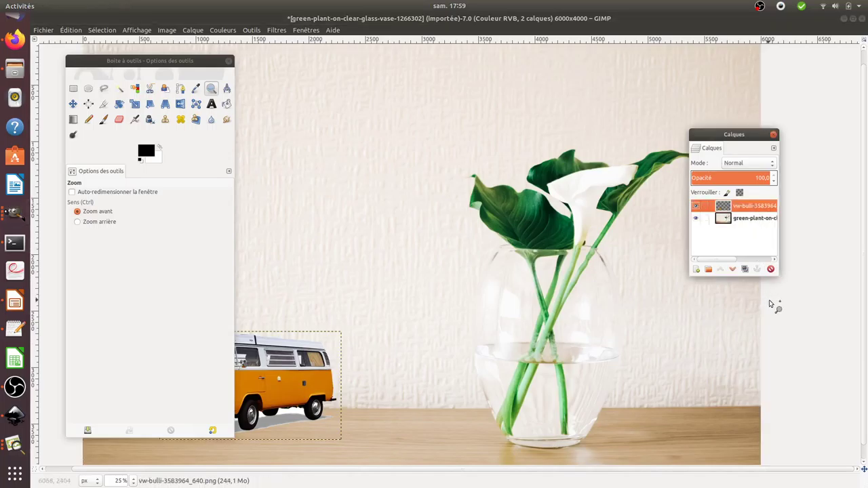
click(770, 269)
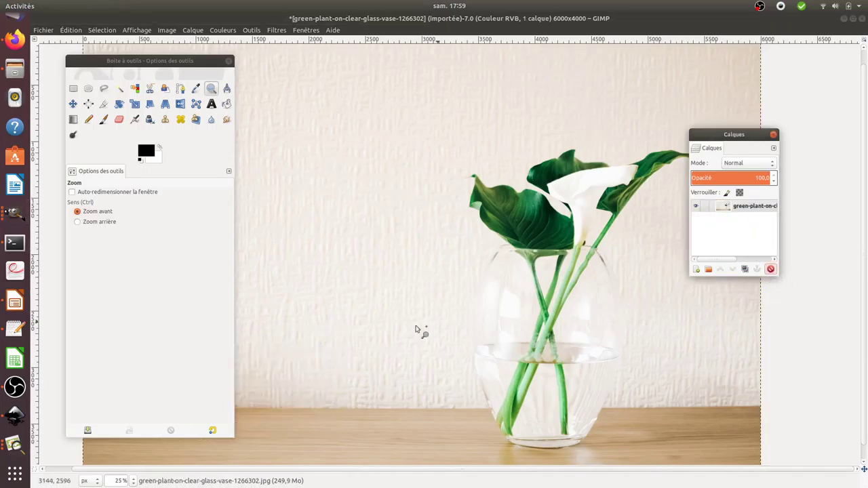
ctrl+click(271, 338)
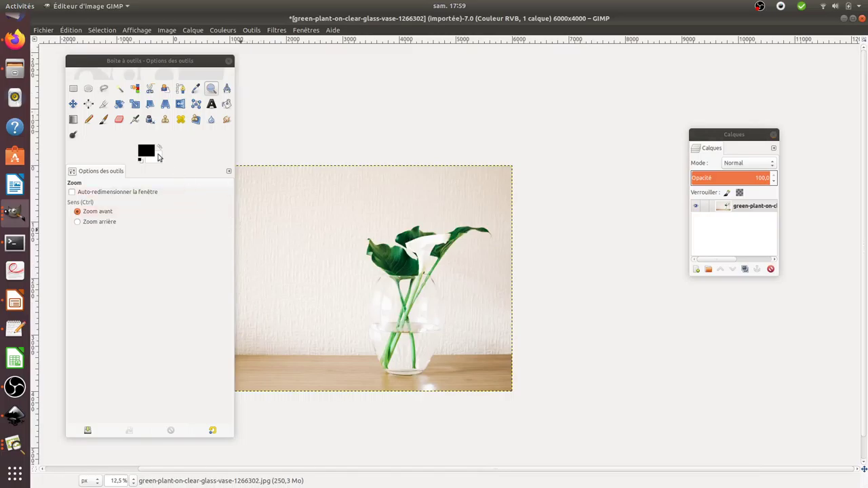
drag(168, 62, 99, 82)
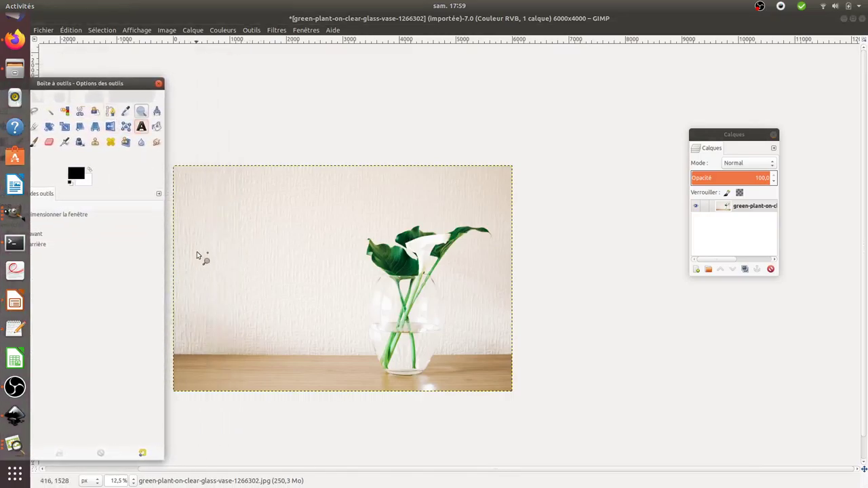
click(42, 30)
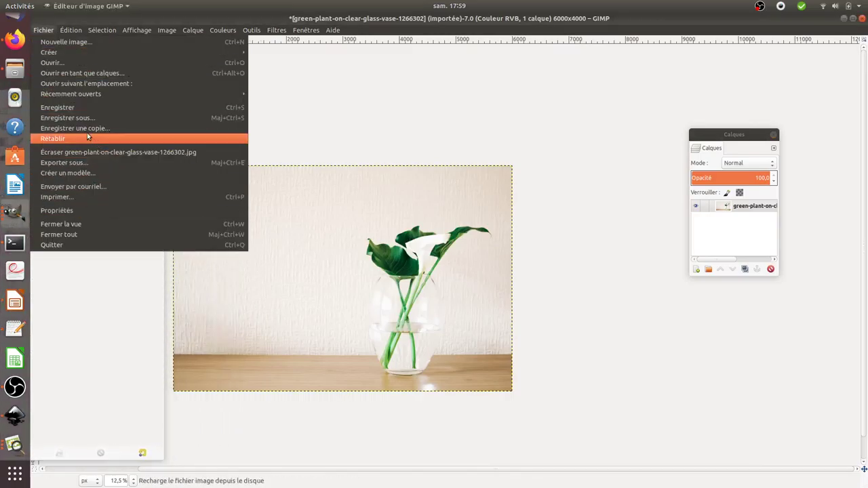
click(82, 72)
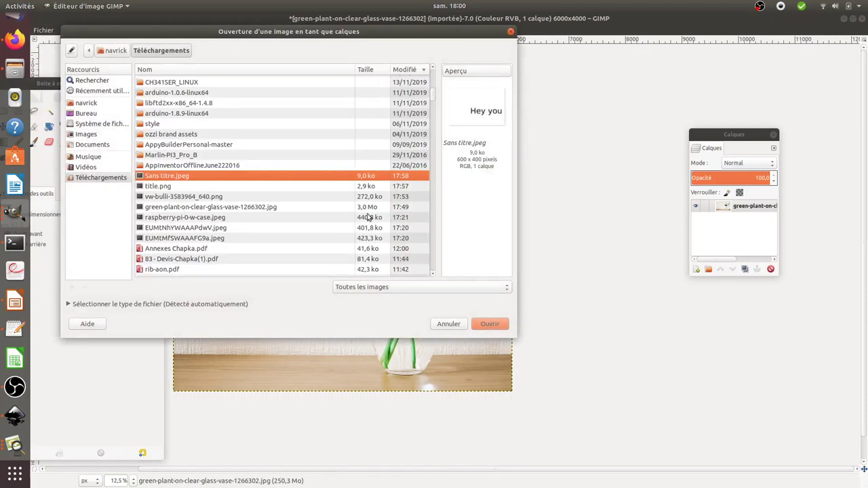
key(Down)
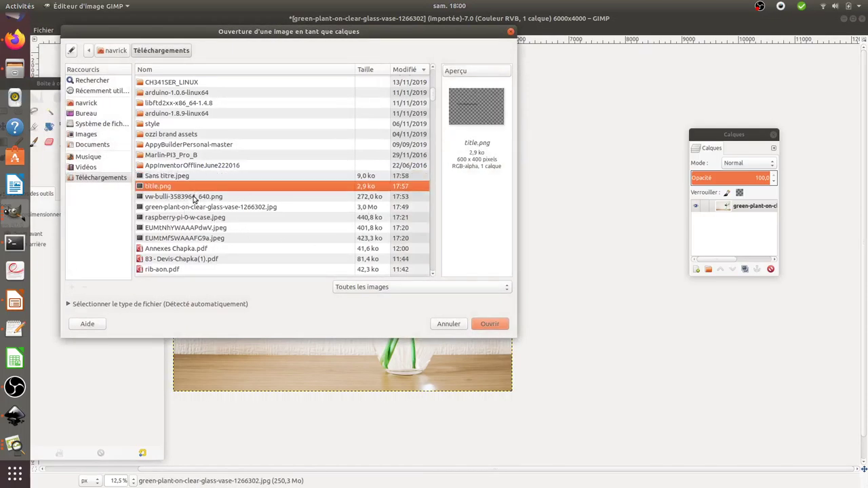
click(187, 199)
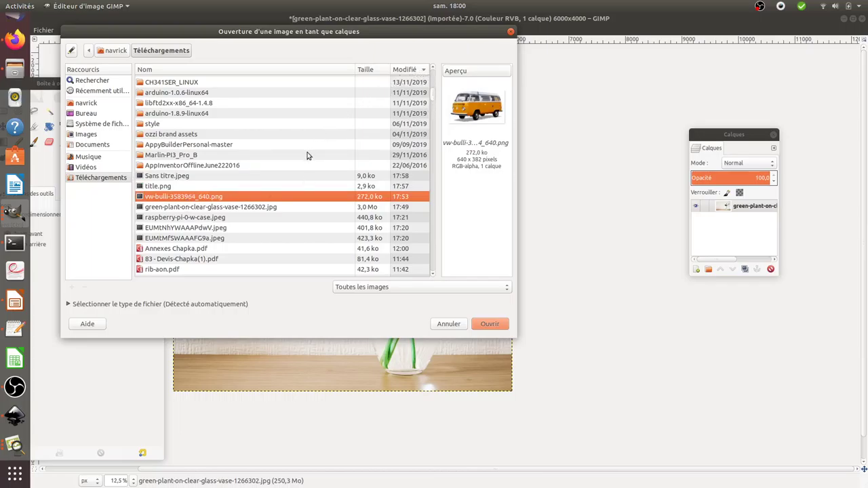
click(116, 178)
click(406, 70)
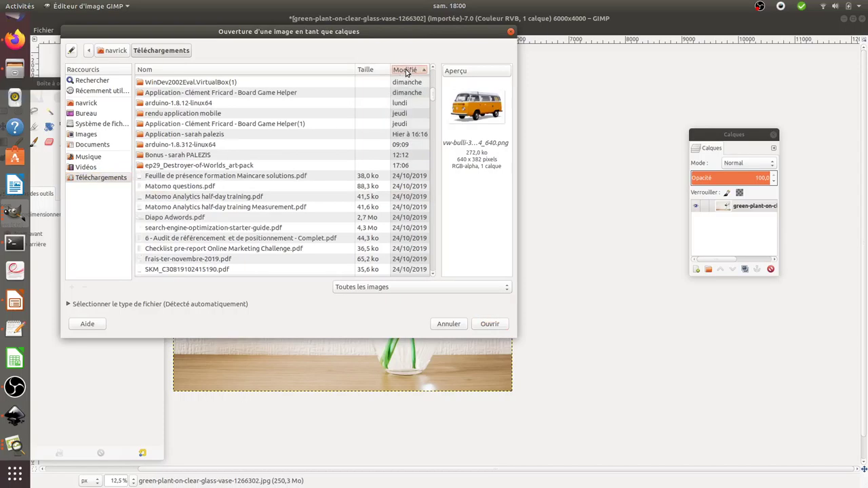
click(231, 182)
click(231, 179)
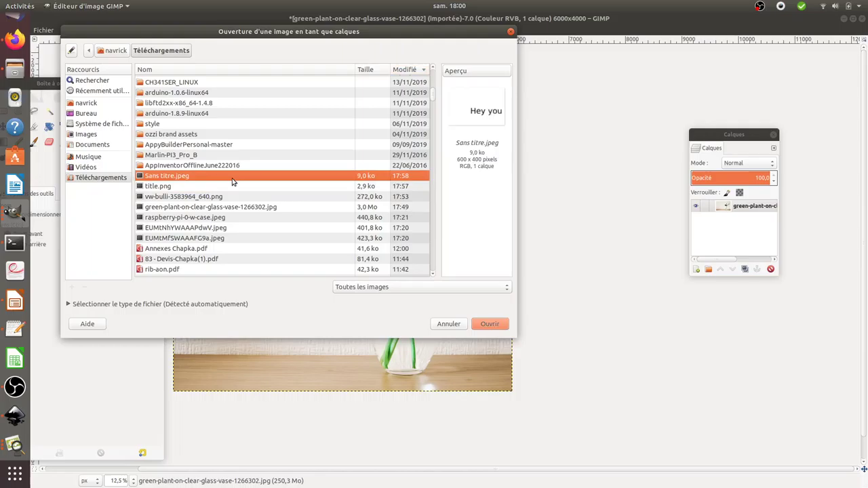
click(231, 196)
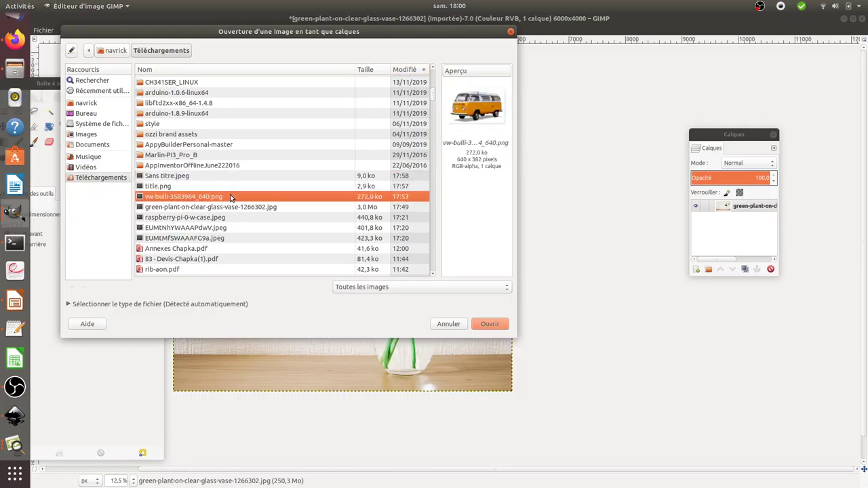
click(228, 207)
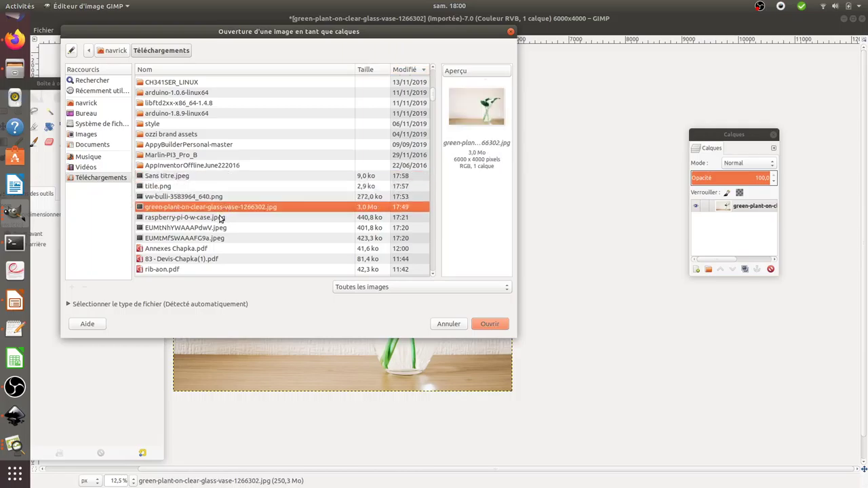
click(220, 218)
click(219, 238)
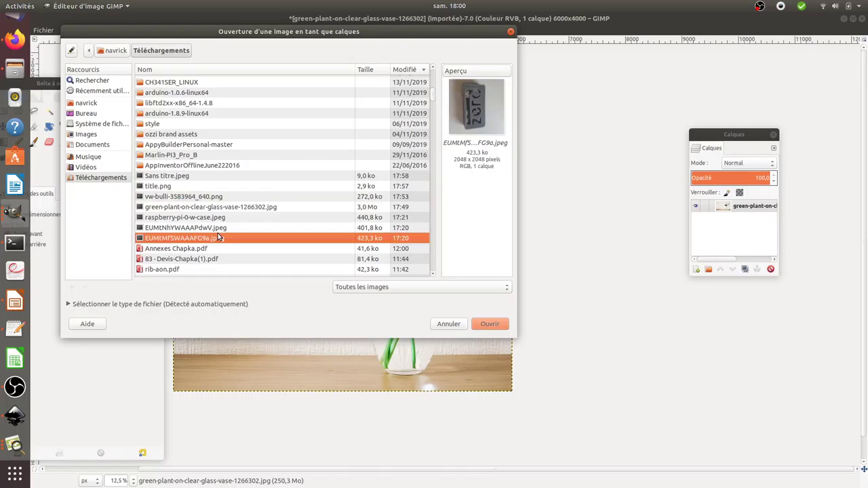
click(221, 228)
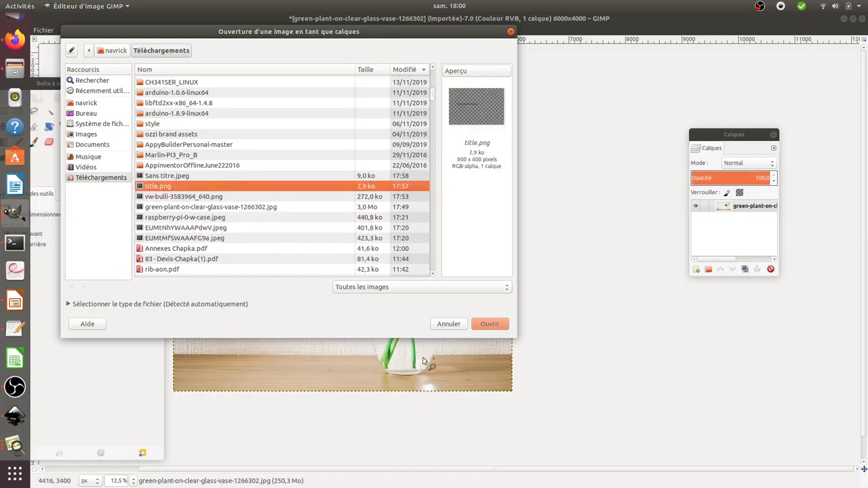
click(434, 324)
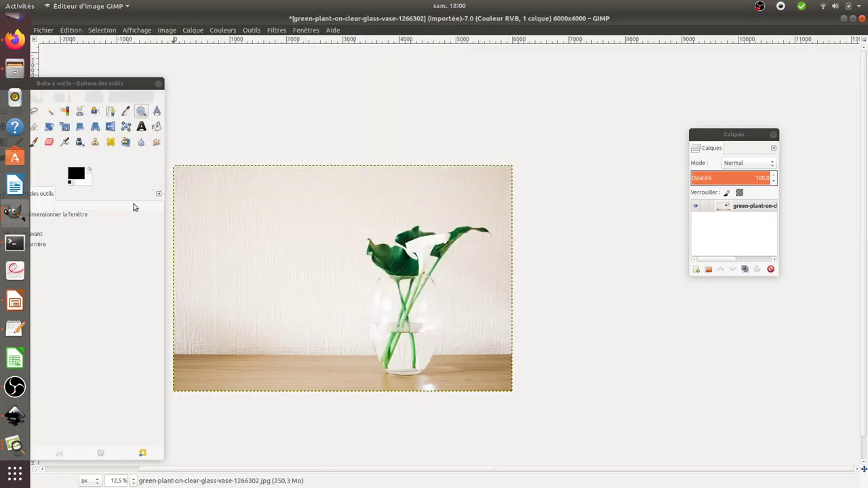
click(14, 39)
- Download the 640×382 van PNG, view it in the image viewer, then close the viewer
click(660, 250)
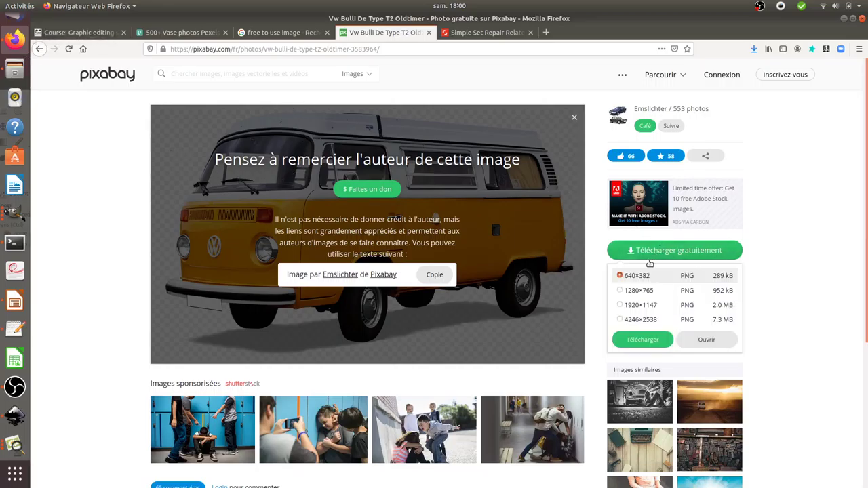
click(641, 338)
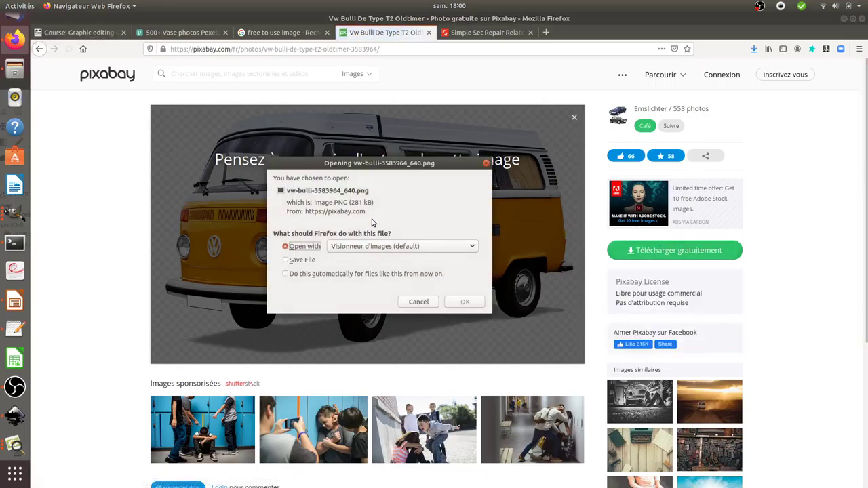
click(459, 303)
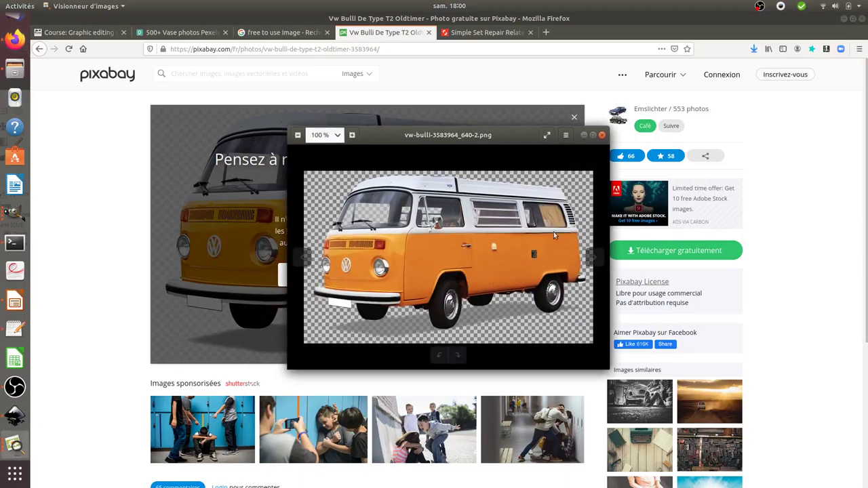
click(601, 137)
- Download the 640×382 van PNG again, saving it to disk, and return to the GIMP plant photo
click(648, 250)
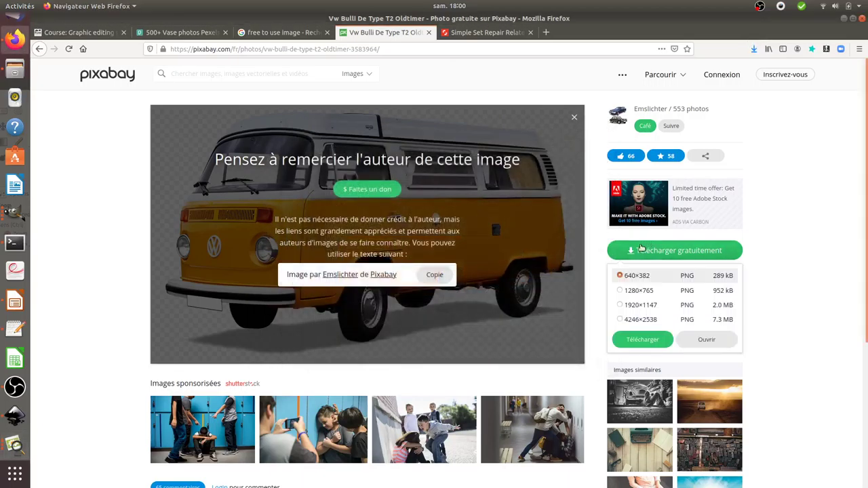
click(627, 338)
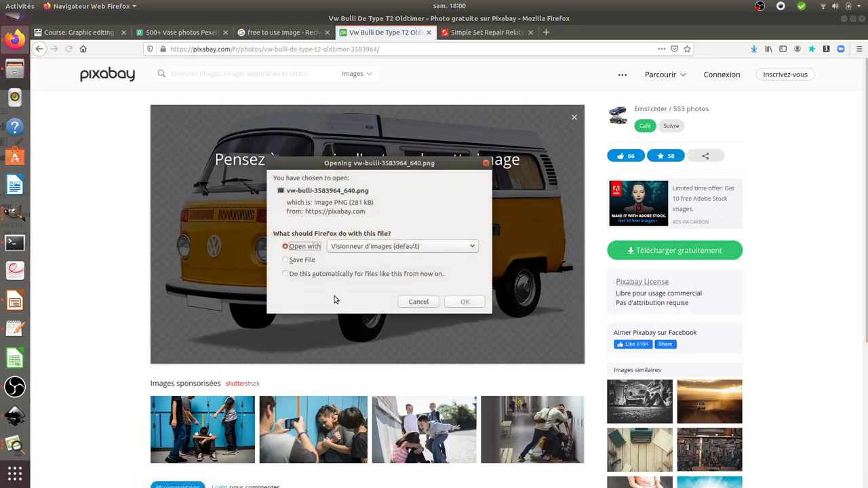
click(298, 261)
click(466, 303)
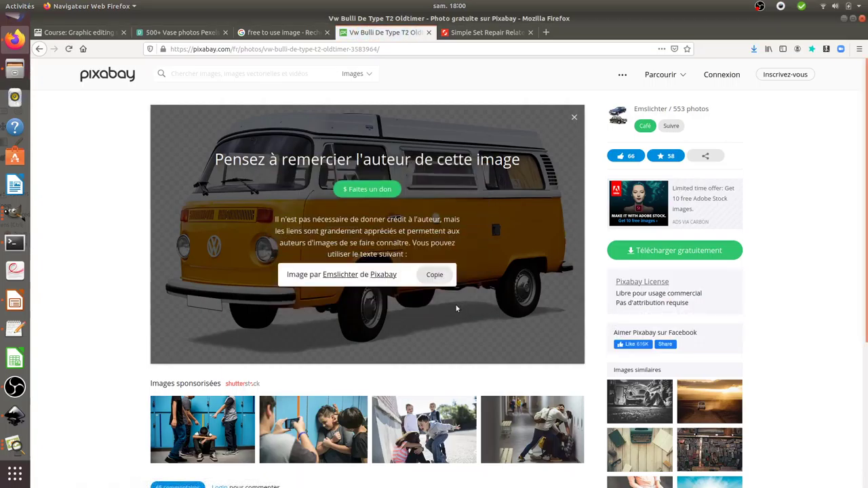
click(15, 213)
click(97, 58)
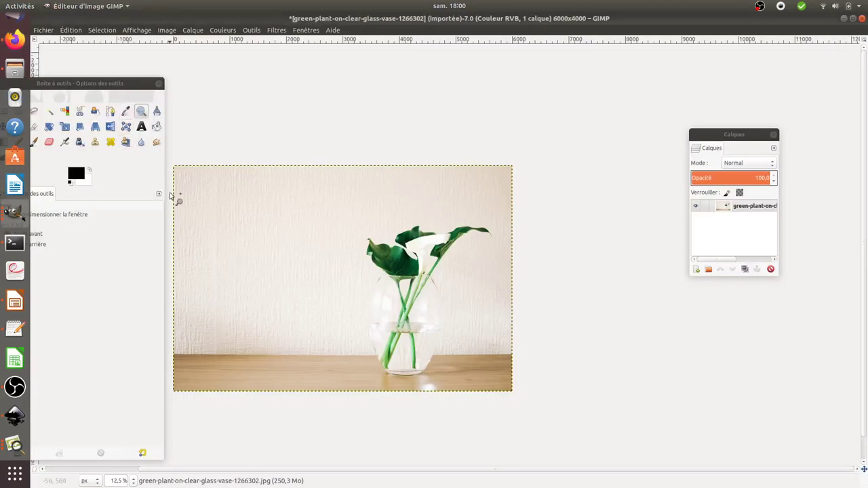
click(43, 30)
- Open the new van PNG as a layer and scale it up to 3079×1838 pixels
click(61, 72)
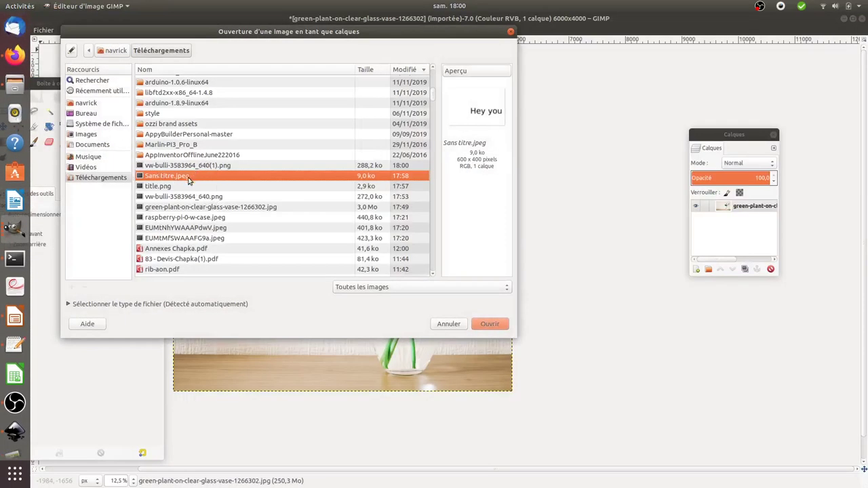
click(199, 167)
click(481, 329)
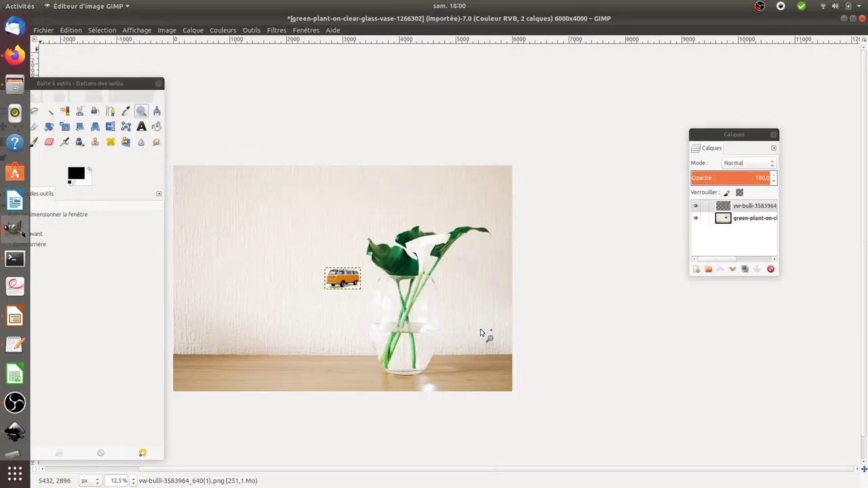
key(shift+s)
click(332, 287)
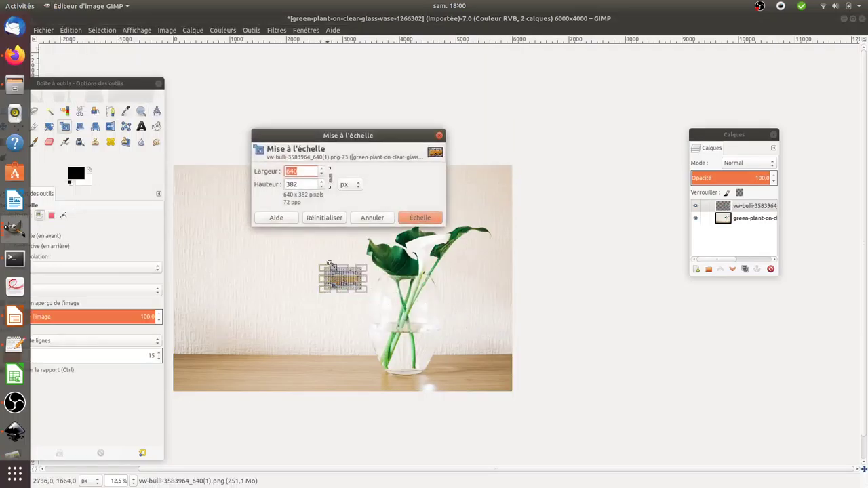
drag(326, 295, 140, 373)
click(415, 220)
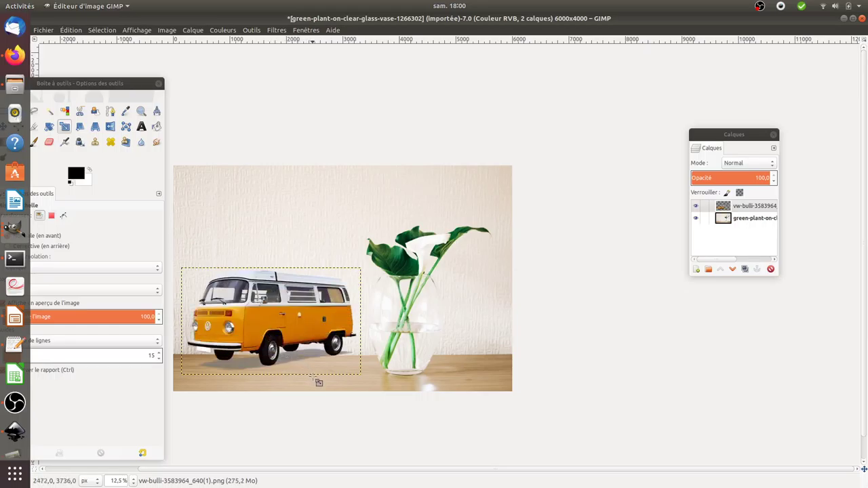
- Move the enlarged van onto the table left of the vase
key(m)
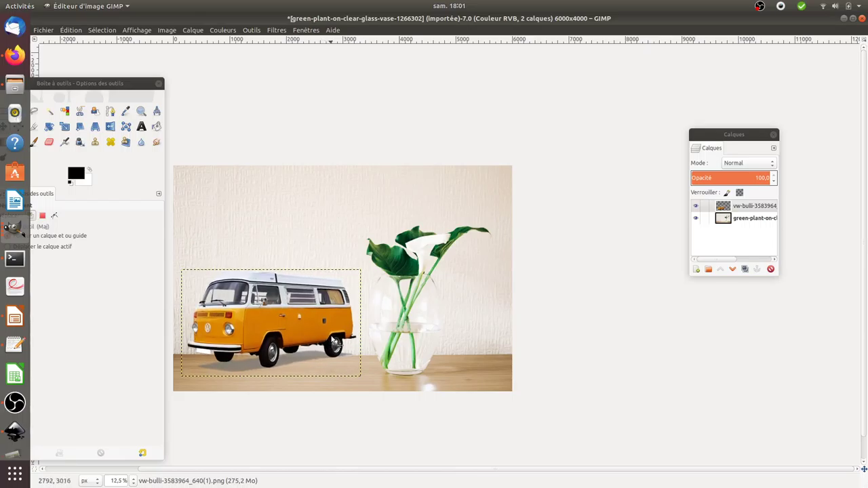
drag(331, 346, 332, 351)
click(732, 218)
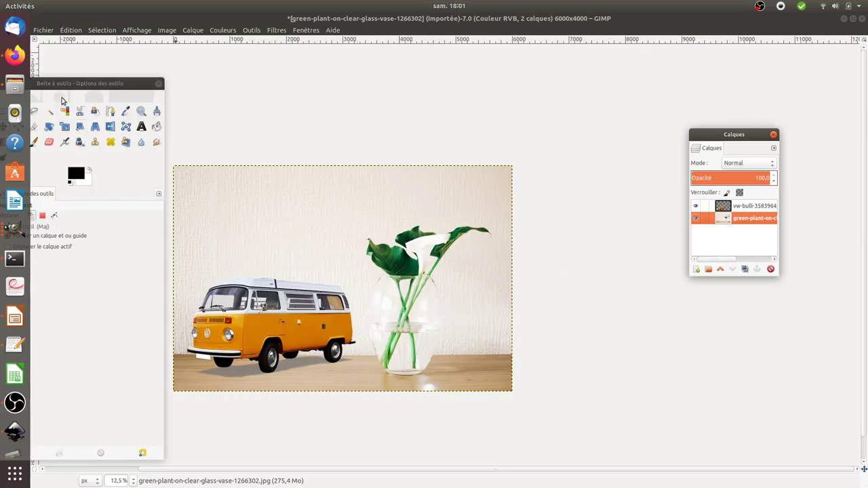
- Open the original van PNG as its own image and maximize its window
click(51, 31)
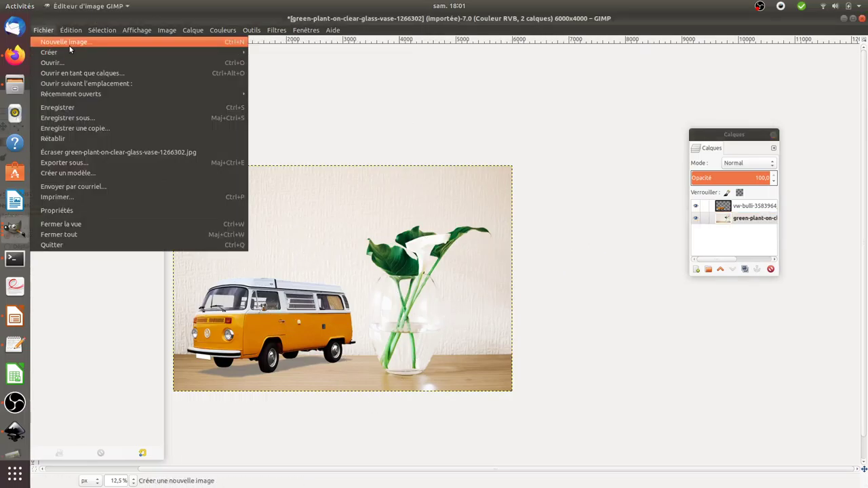
click(65, 62)
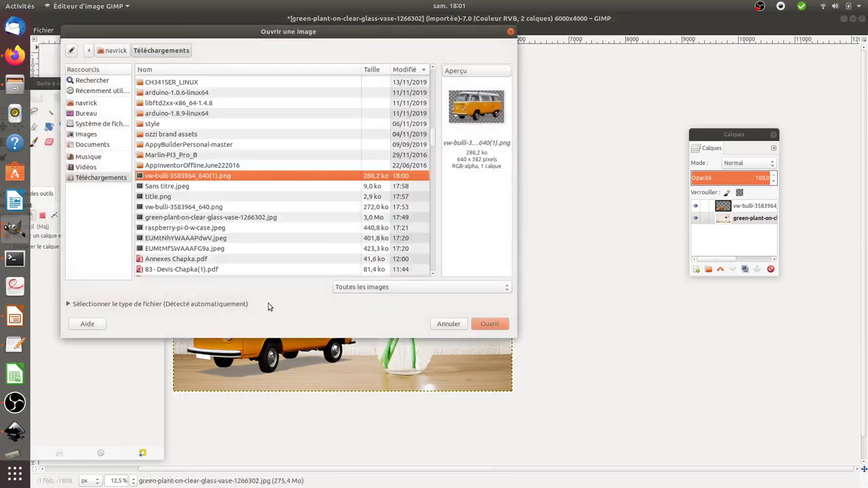
click(222, 188)
click(208, 209)
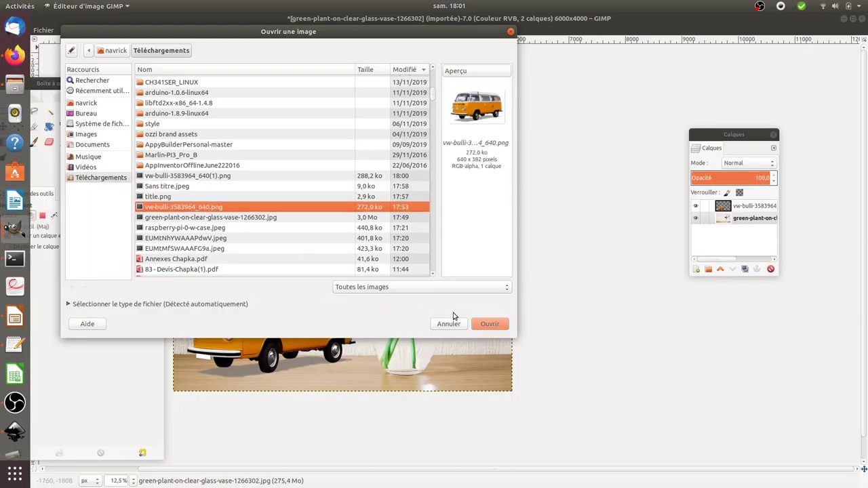
click(488, 325)
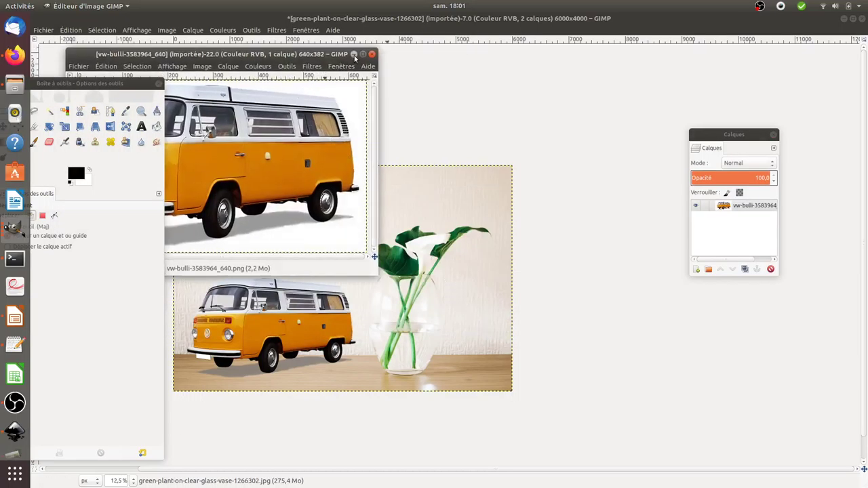
click(363, 55)
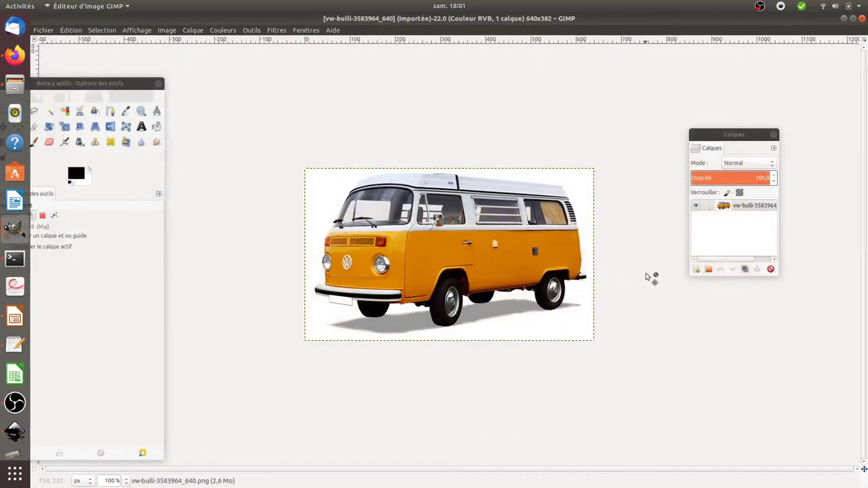
- Add a new layer beneath the van, make the van layer active, and move the toolbox fully onscreen
click(696, 270)
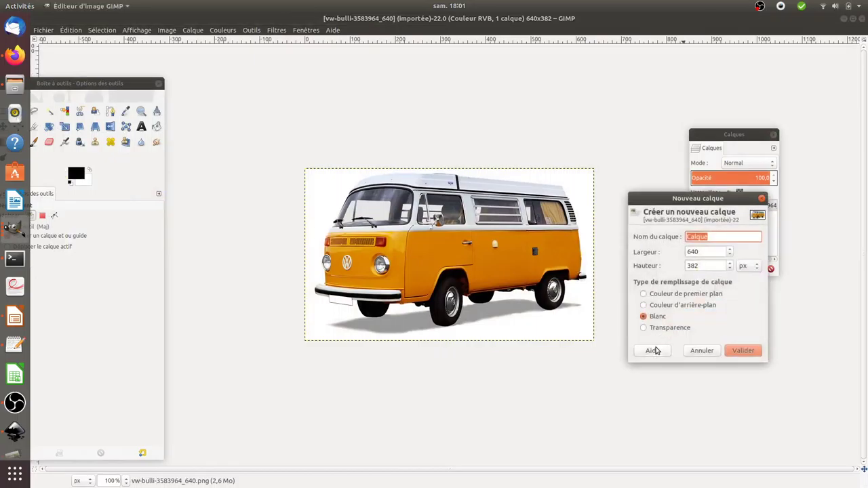
click(649, 329)
click(743, 351)
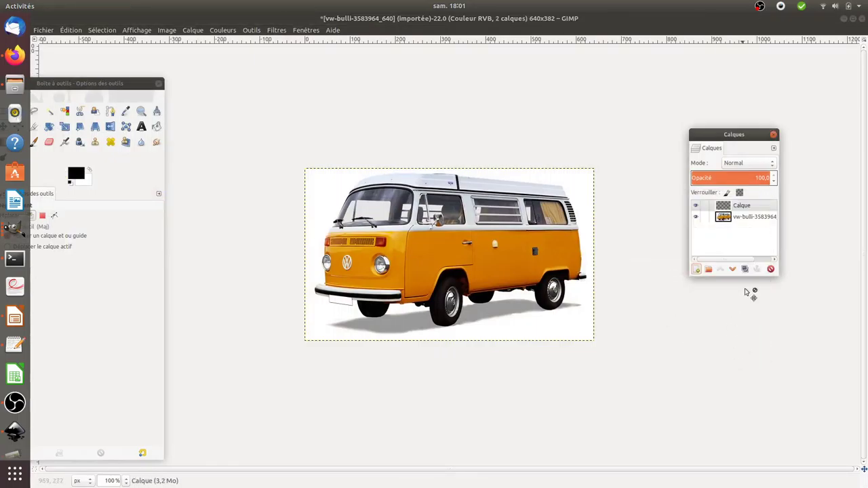
click(748, 217)
click(721, 270)
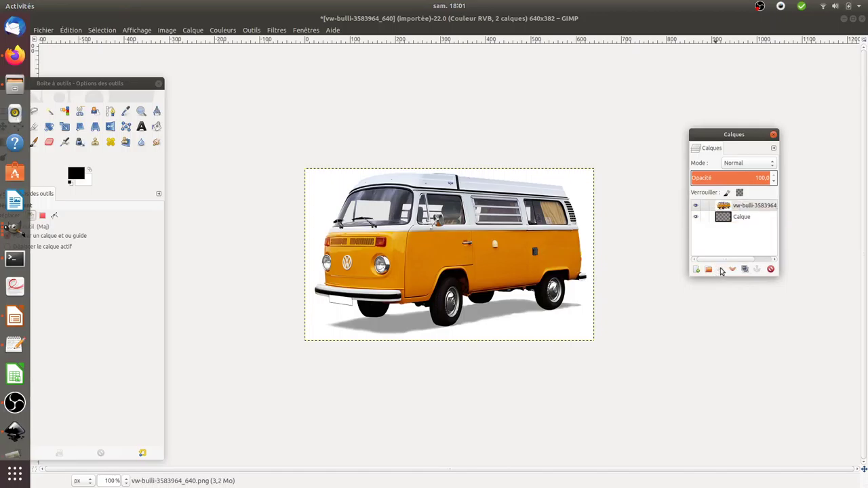
click(742, 206)
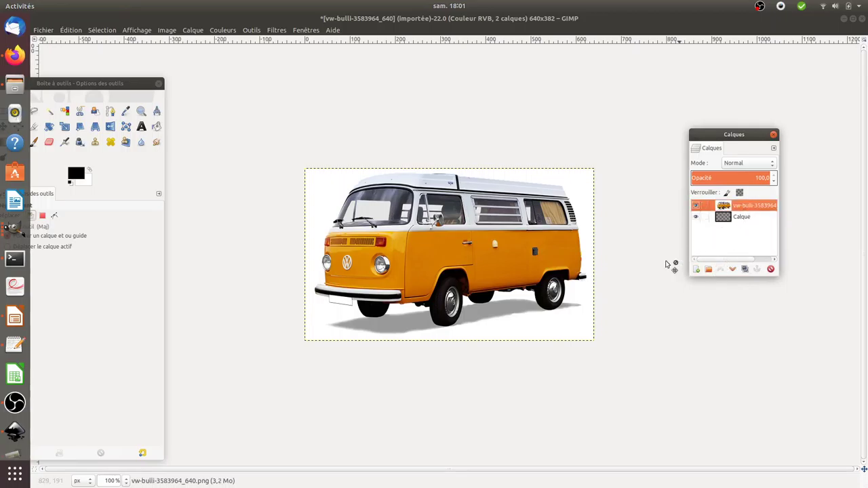
drag(108, 95, 196, 89)
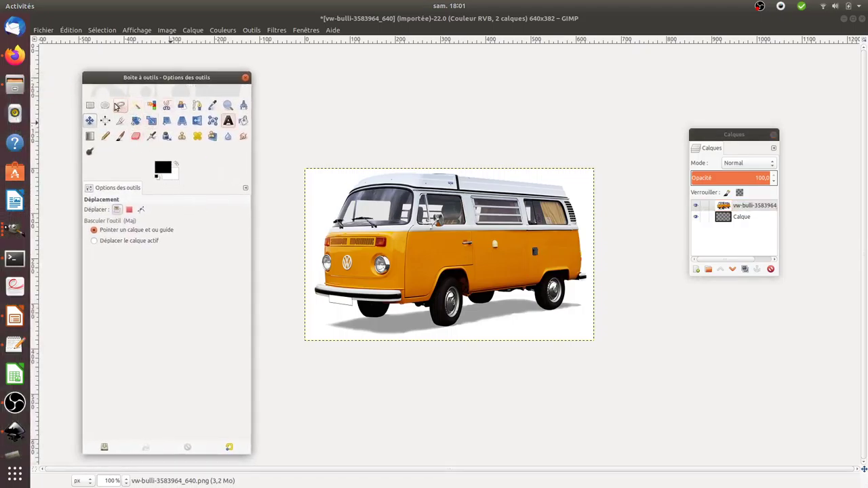
click(136, 105)
click(333, 228)
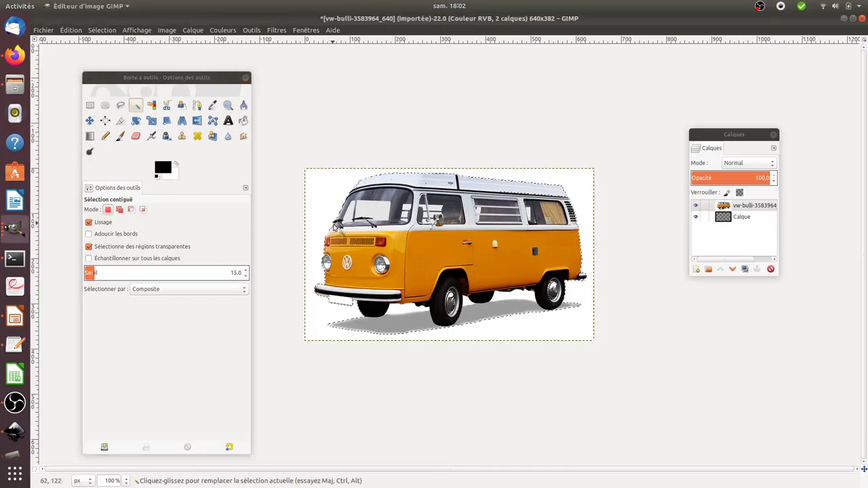
key(Delete)
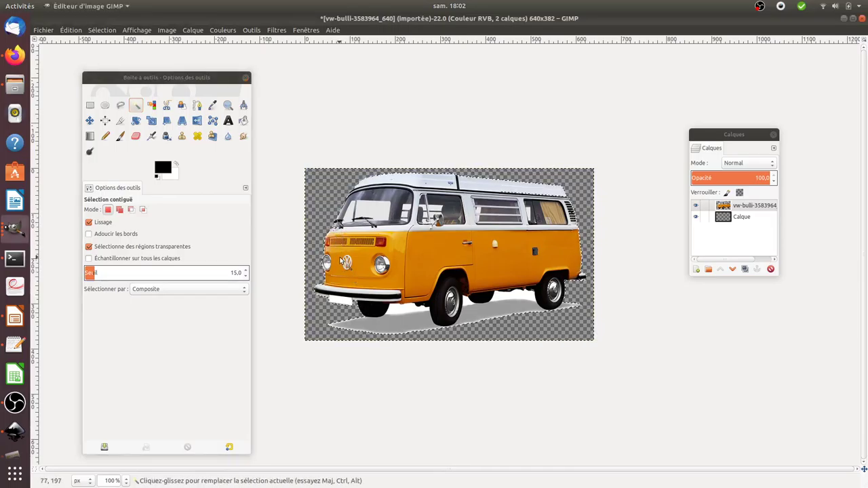
key(r)
click(349, 165)
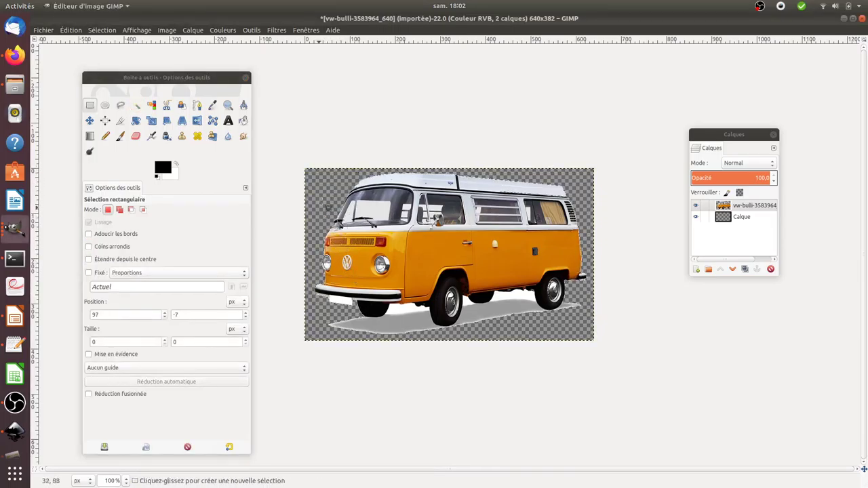
key(ctrl+z)
key(ctrl+z)
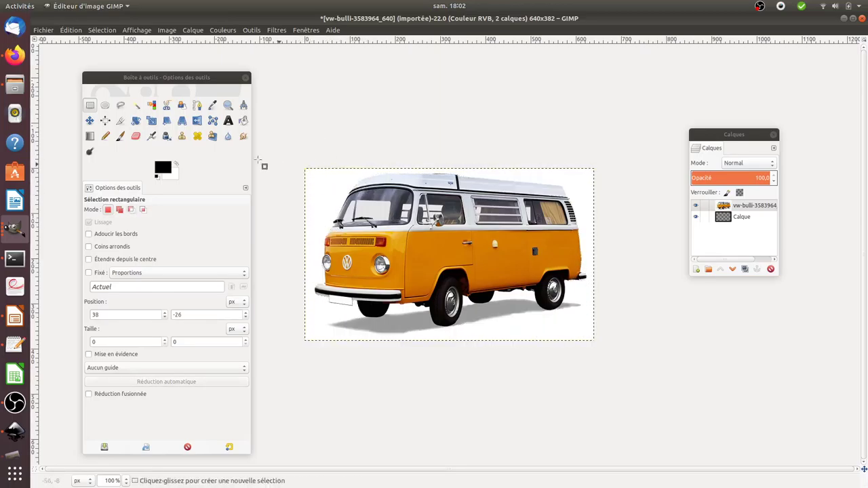
click(136, 106)
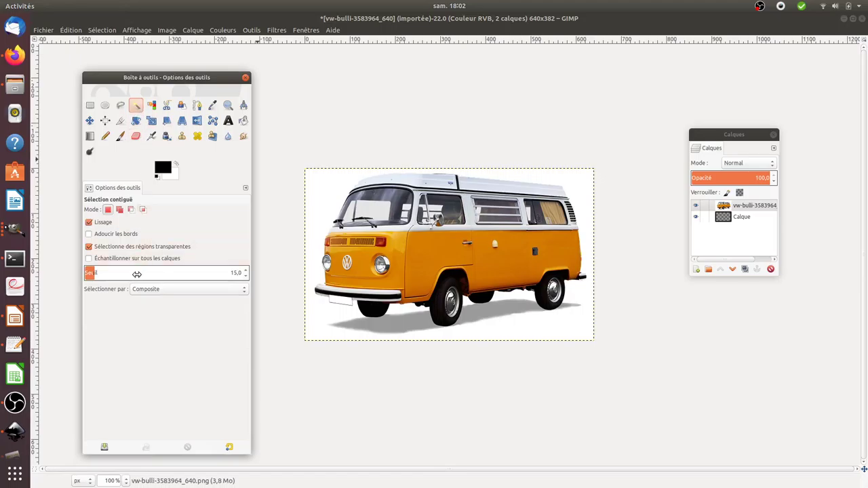
drag(122, 276, 148, 275)
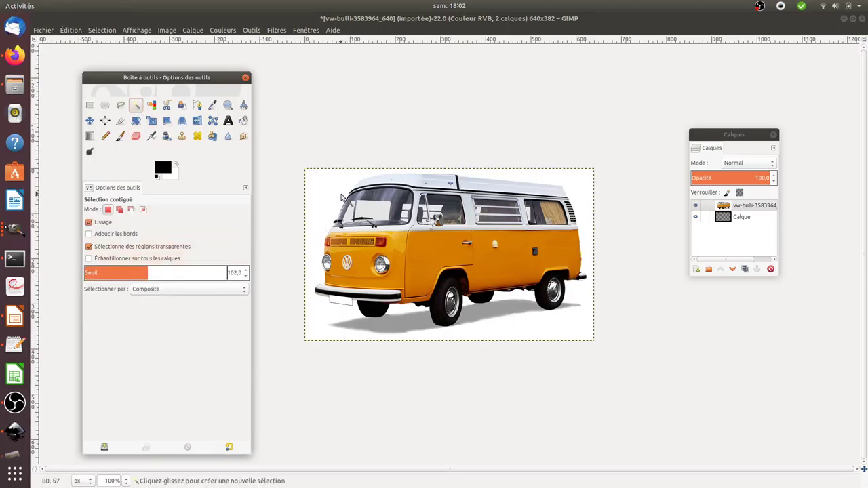
click(341, 197)
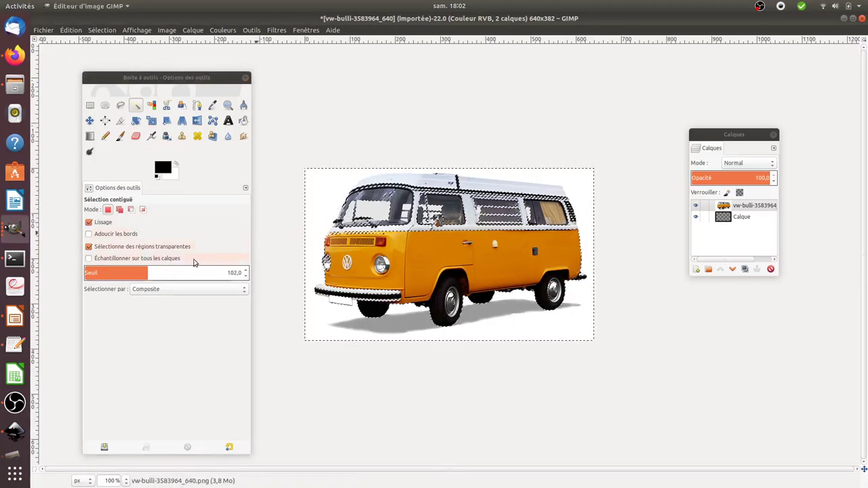
key(Delete)
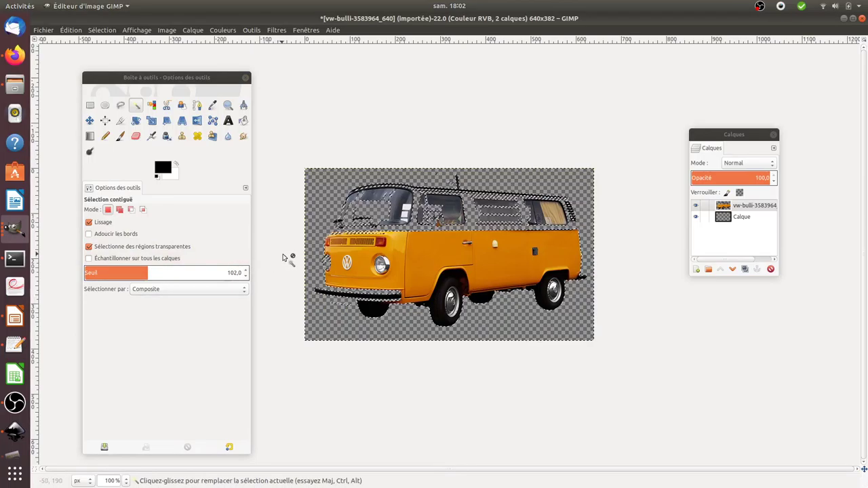
key(ctrl+z)
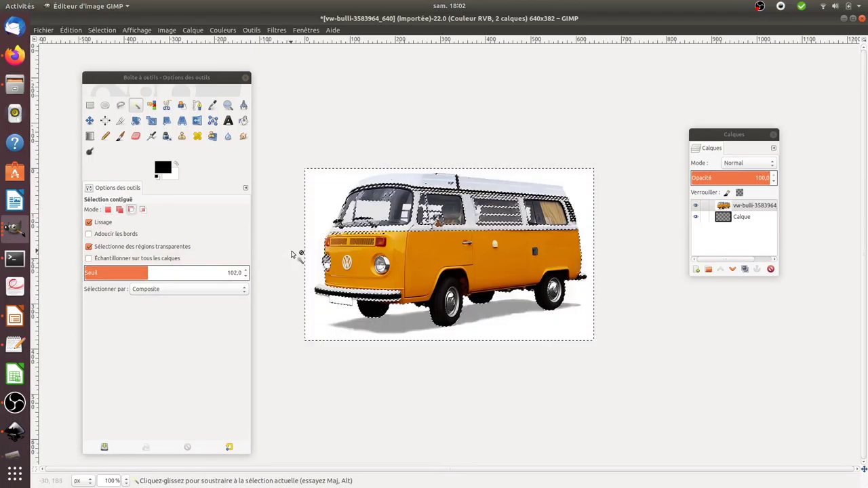
click(133, 272)
drag(134, 272, 120, 272)
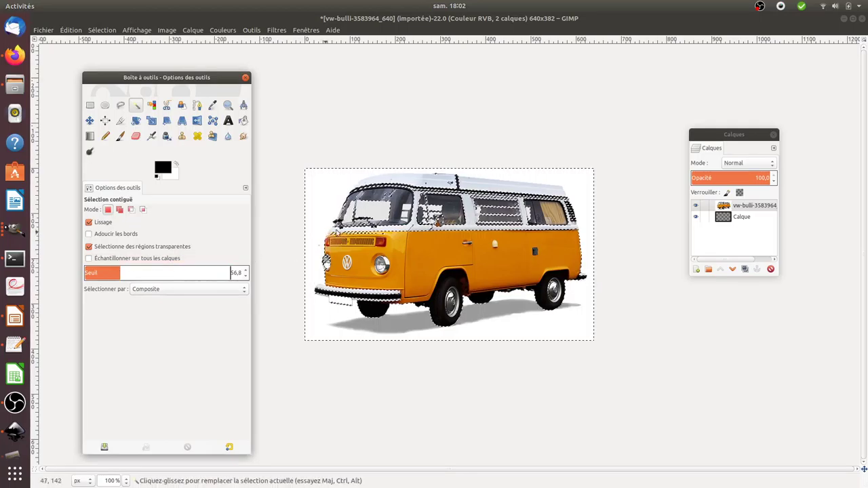
click(326, 214)
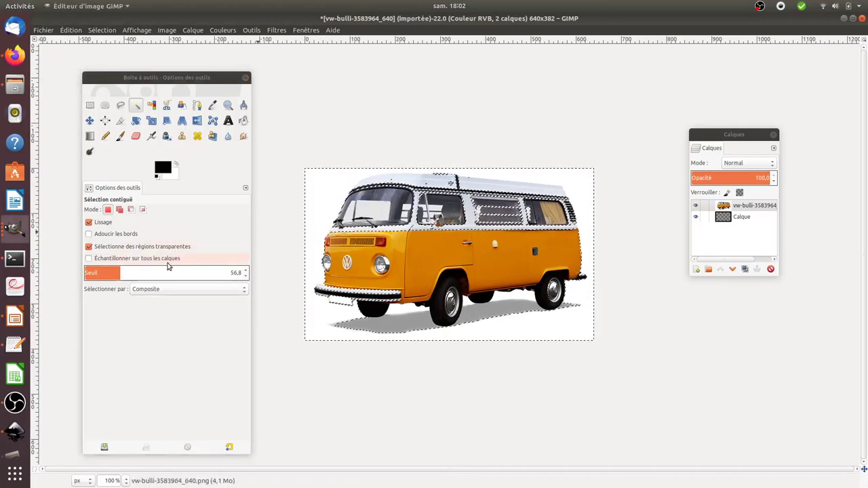
click(111, 273)
drag(110, 273, 106, 273)
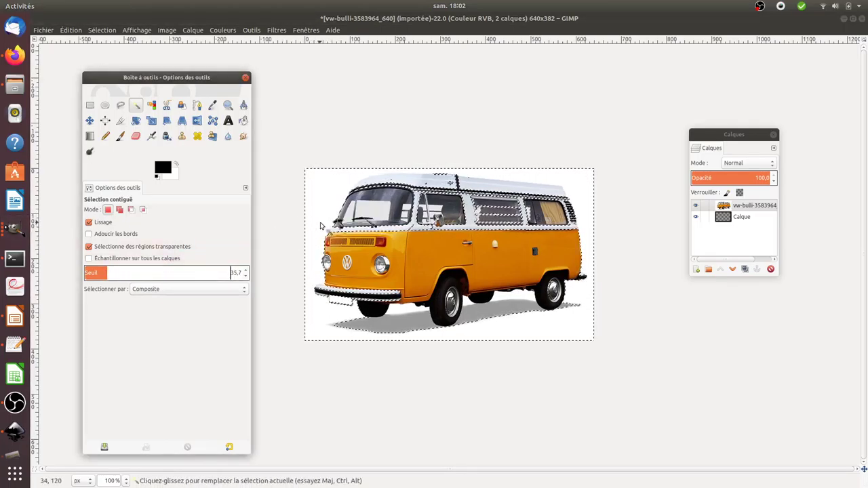
click(321, 225)
click(97, 273)
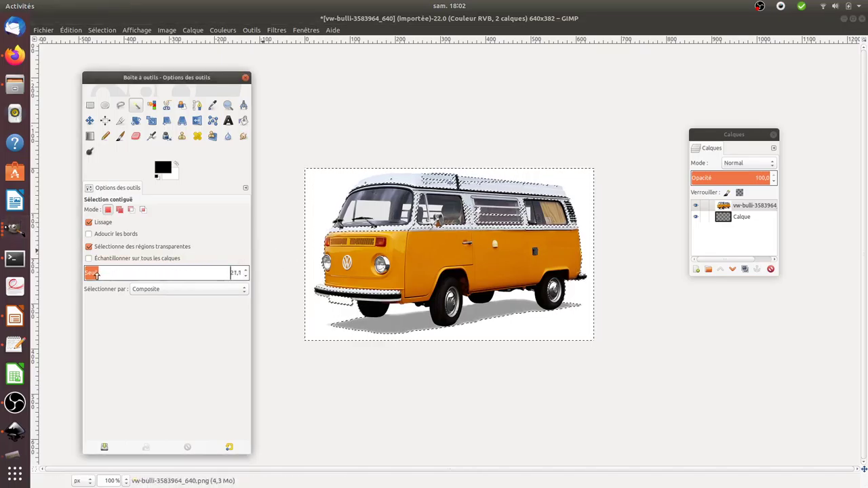
click(310, 212)
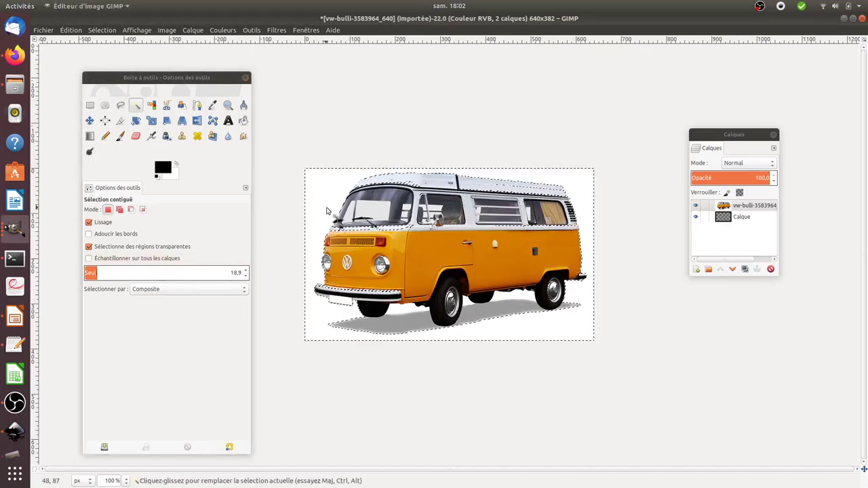
click(93, 272)
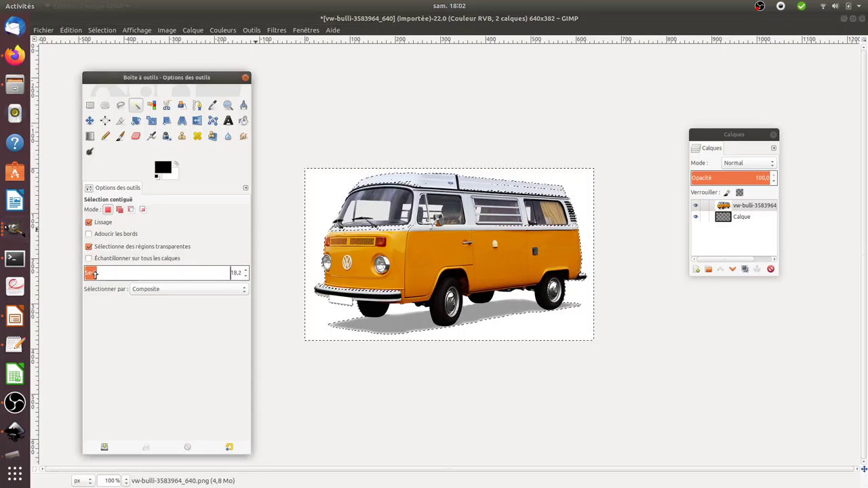
click(322, 219)
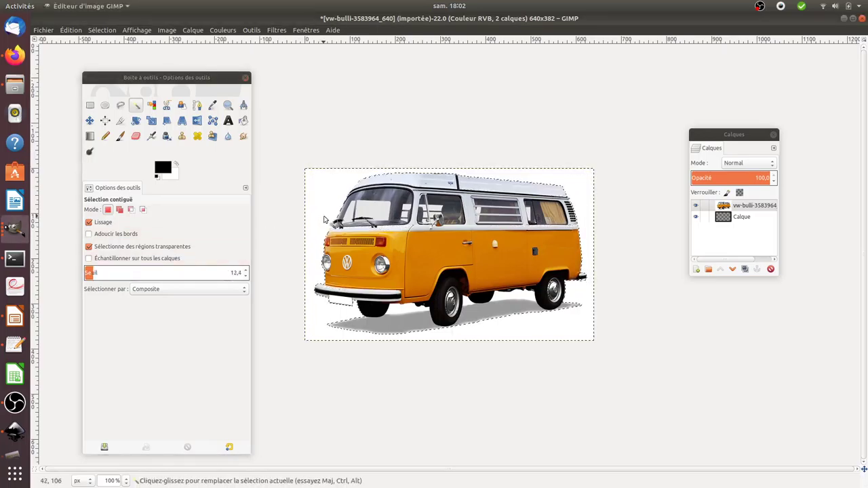
key(Delete)
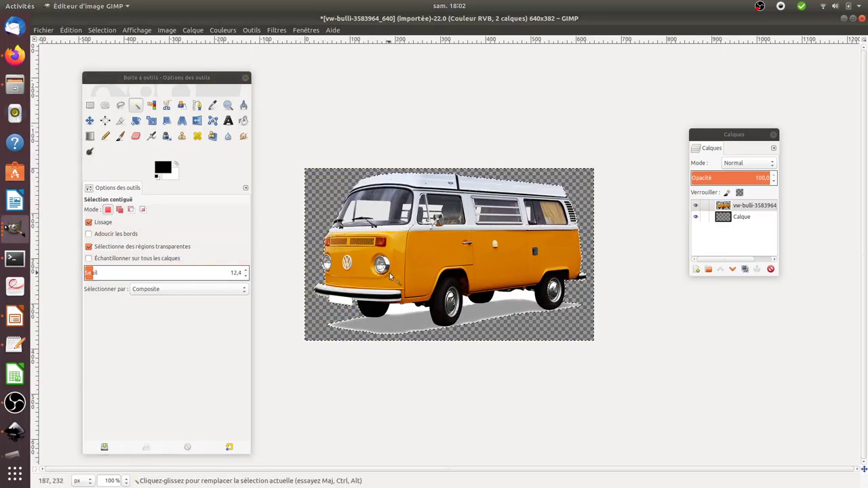
key(r)
key(ctrl+z)
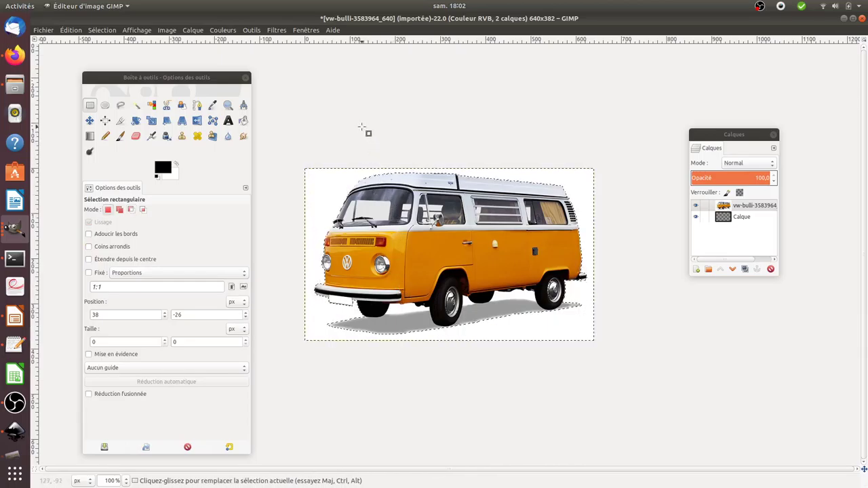
key(ctrl+z)
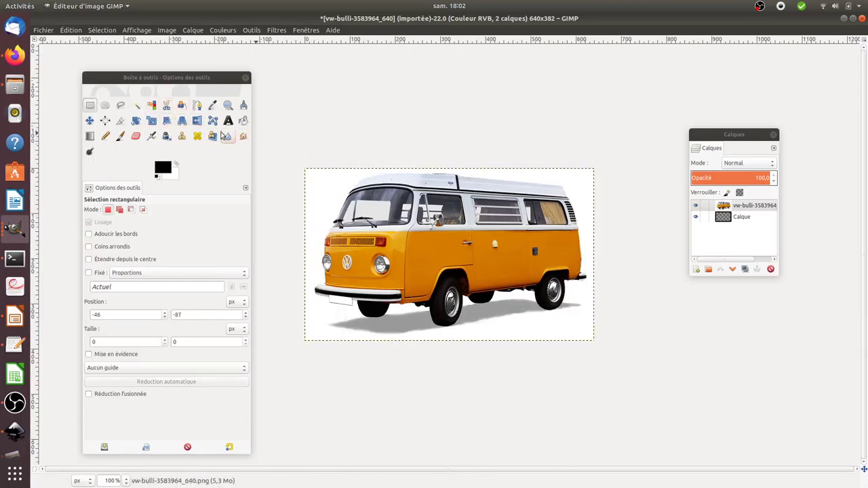
- Try deleting all white background areas with Select by Color, then undo the deletion
click(153, 107)
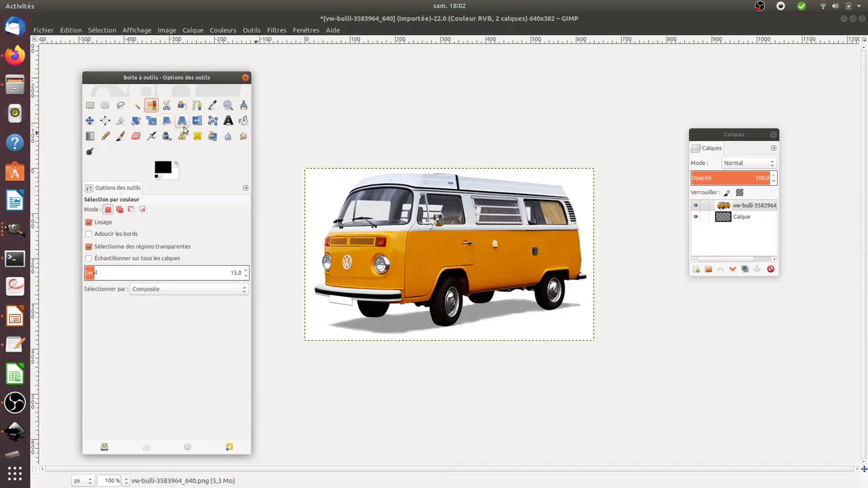
click(337, 203)
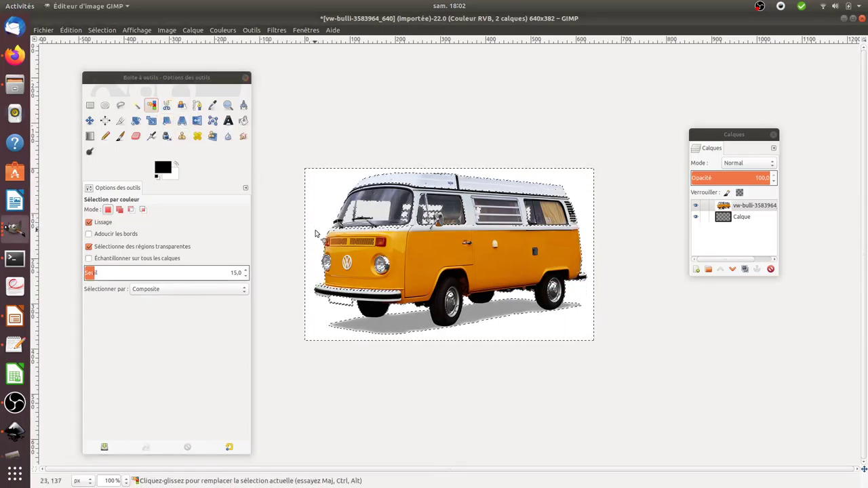
key(Delete)
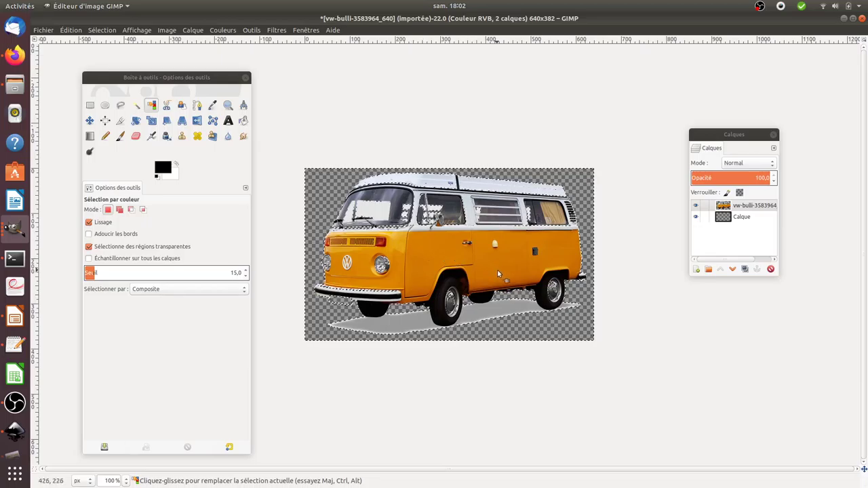
key(ctrl+z)
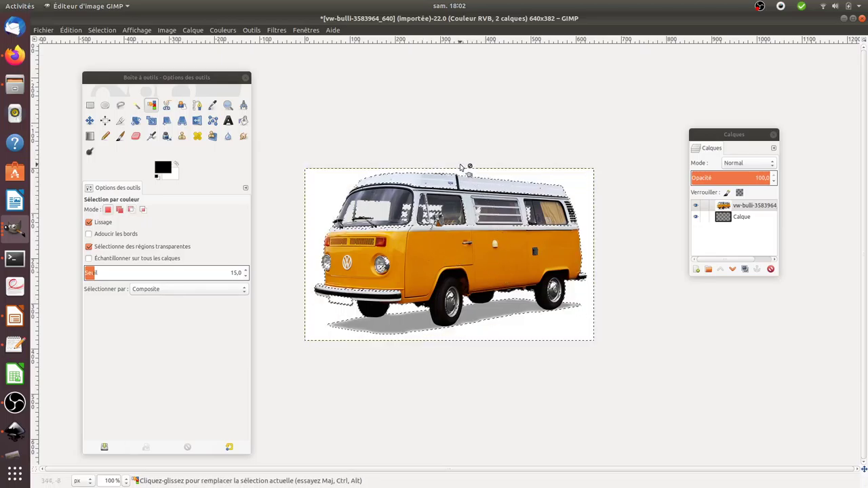
- Delete the white top-left corner via a rectangle selection, then erase the white patch below it with a size-20 eraser
key(r)
click(447, 153)
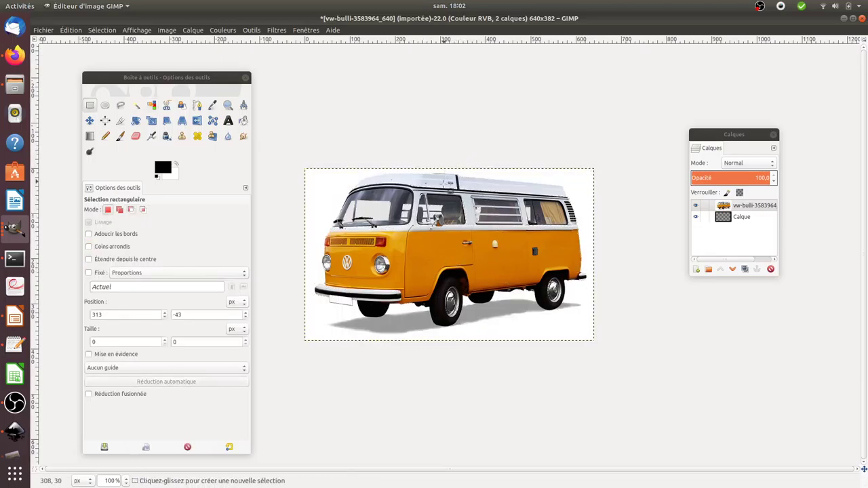
drag(305, 161, 336, 197)
key(Delete)
click(425, 98)
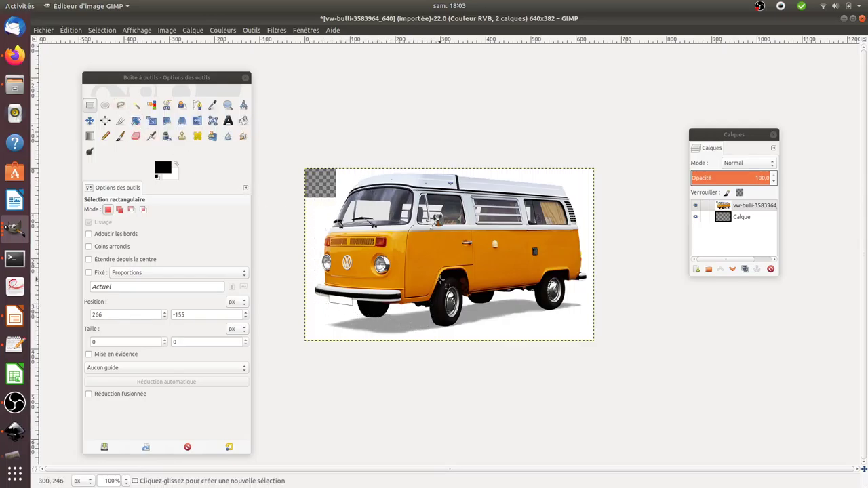
click(135, 136)
mouse_move(327, 231)
mouse_down()
mouse_move(326, 195)
mouse_move(326, 211)
mouse_move(313, 216)
mouse_move(315, 200)
mouse_move(349, 178)
mouse_move(337, 182)
mouse_move(346, 167)
mouse_move(355, 177)
mouse_move(349, 192)
mouse_move(350, 183)
mouse_move(334, 193)
mouse_move(348, 178)
mouse_up()
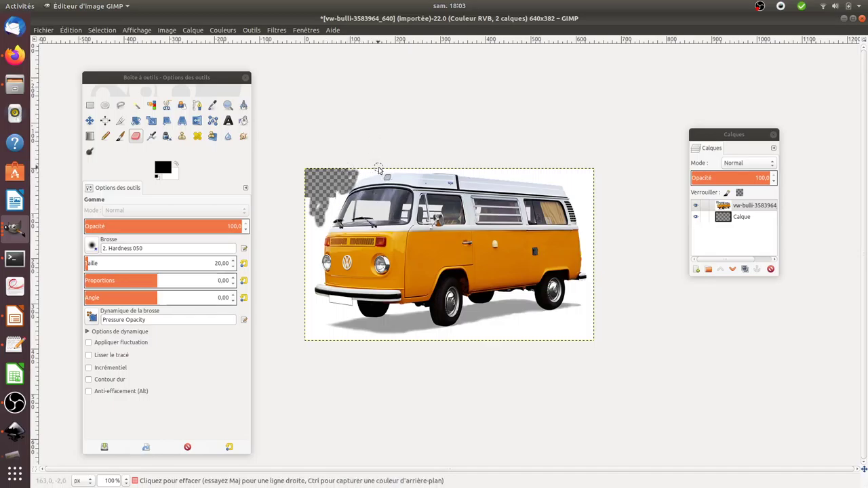